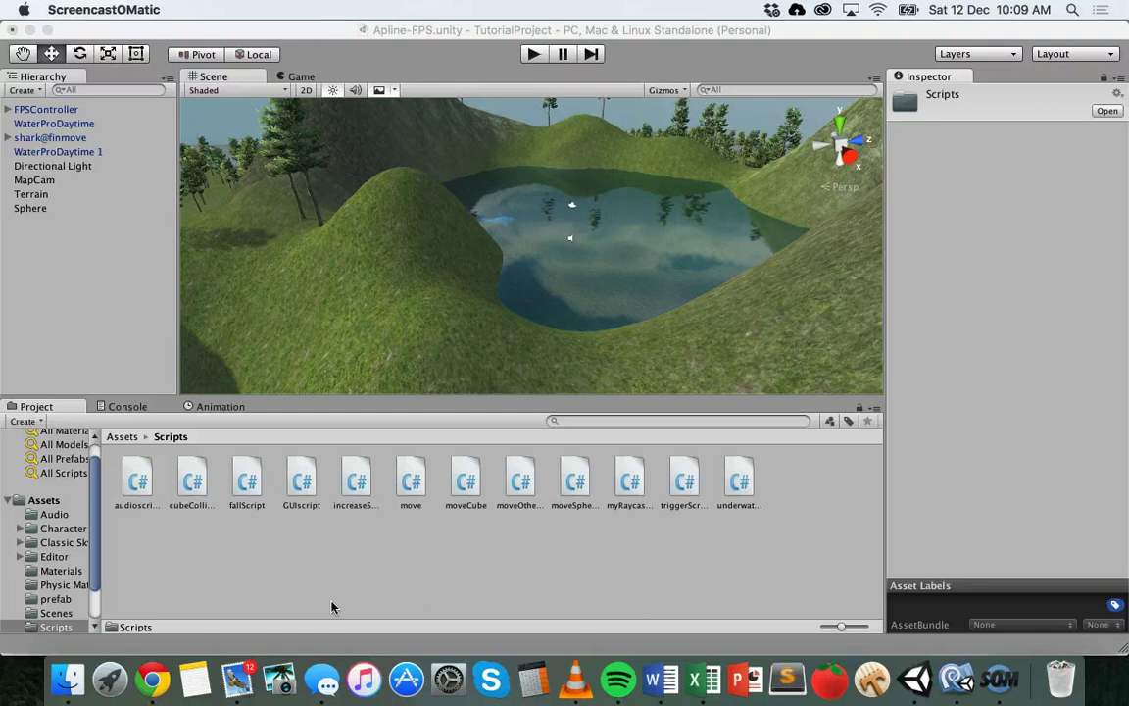
Step: Bring Unity forward and frame the lake in the terrain Scene view
click(331, 605)
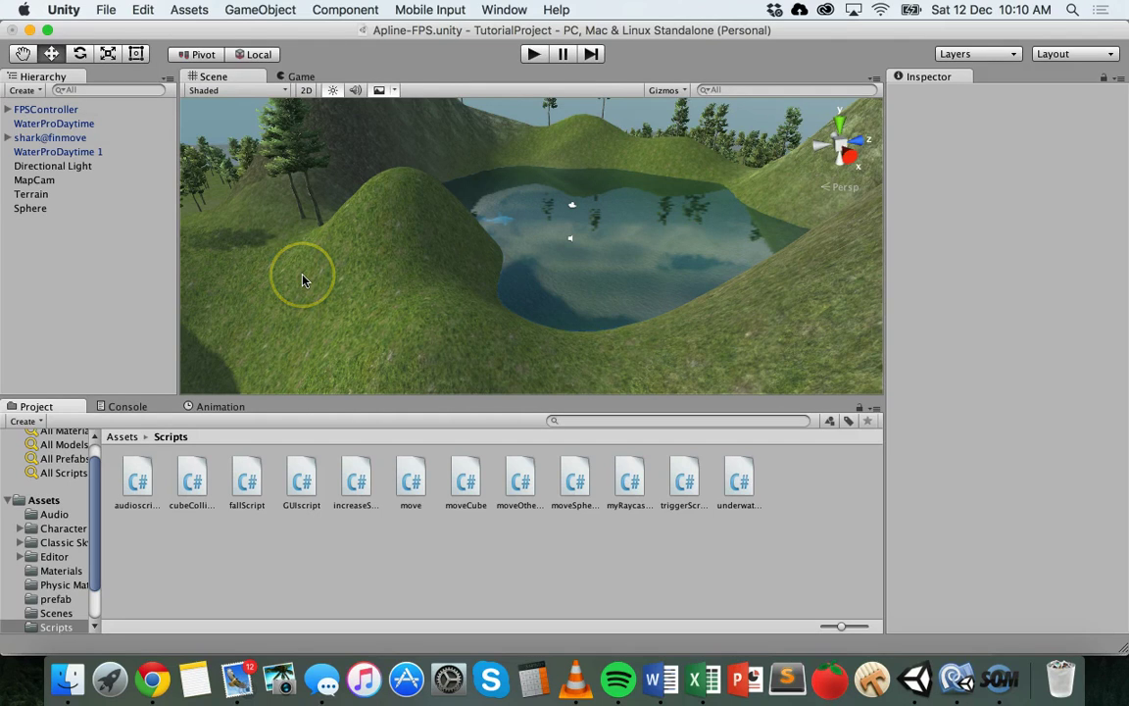
right_drag(460, 279, 530, 363)
scroll(531, 362, up, 5)
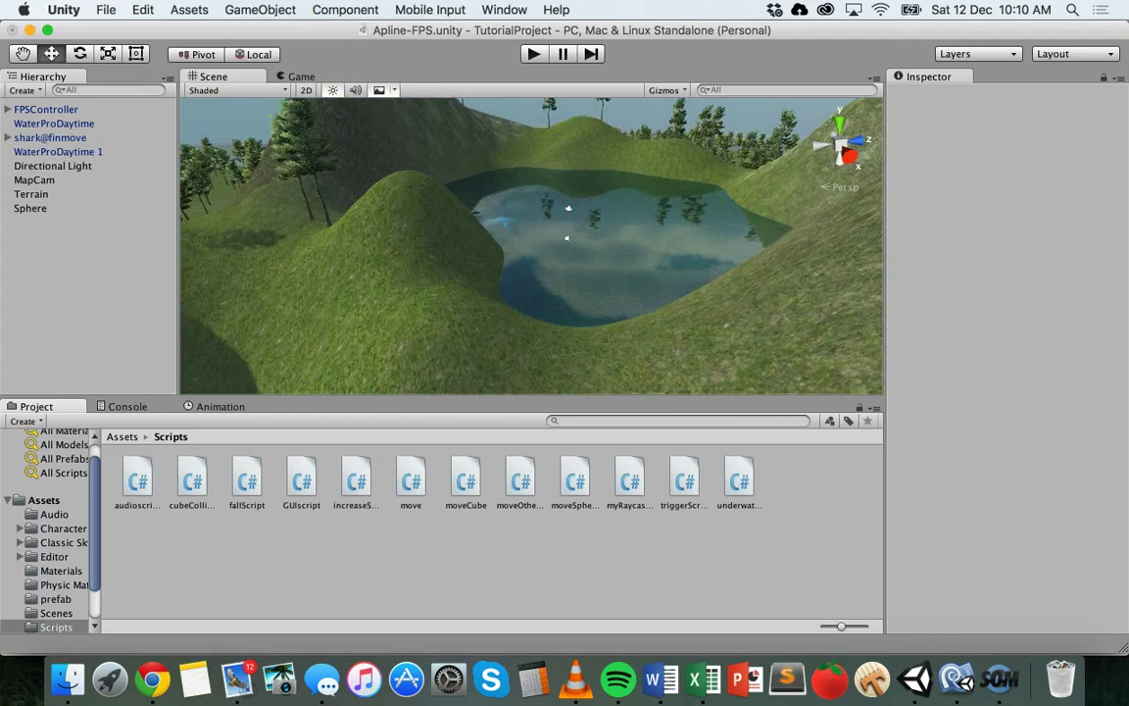
Step: Create a Particle System from the GameObject menu and move it above the lake to 355, 19.2, 647.5
click(260, 9)
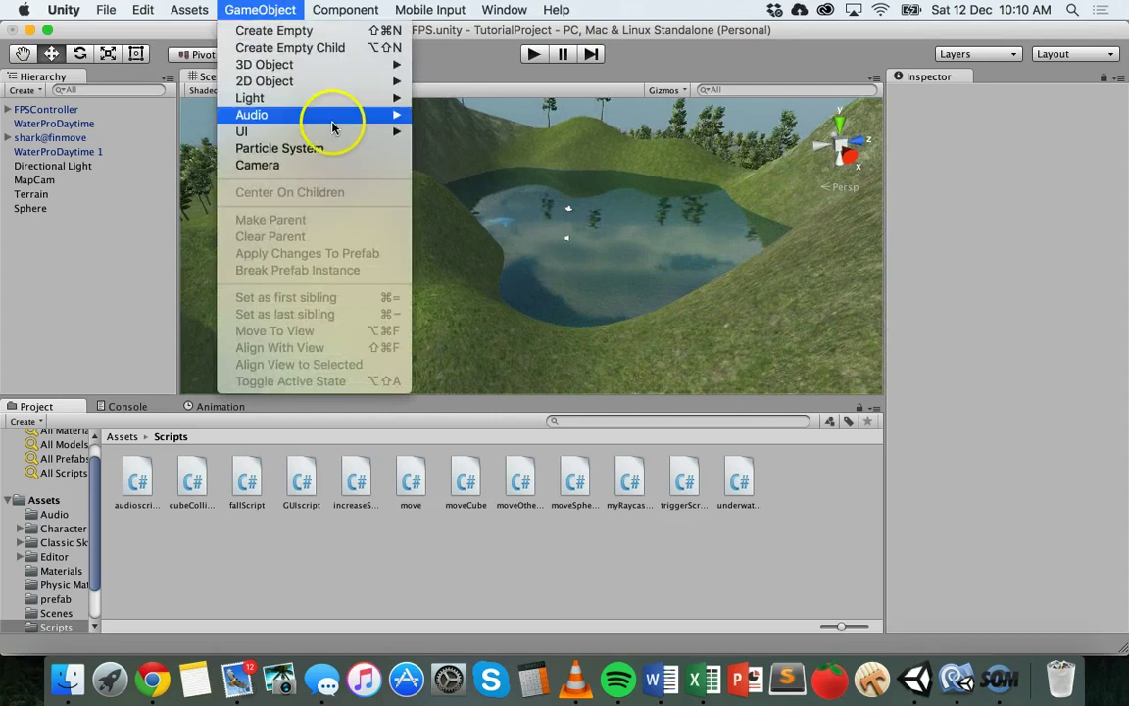
click(305, 149)
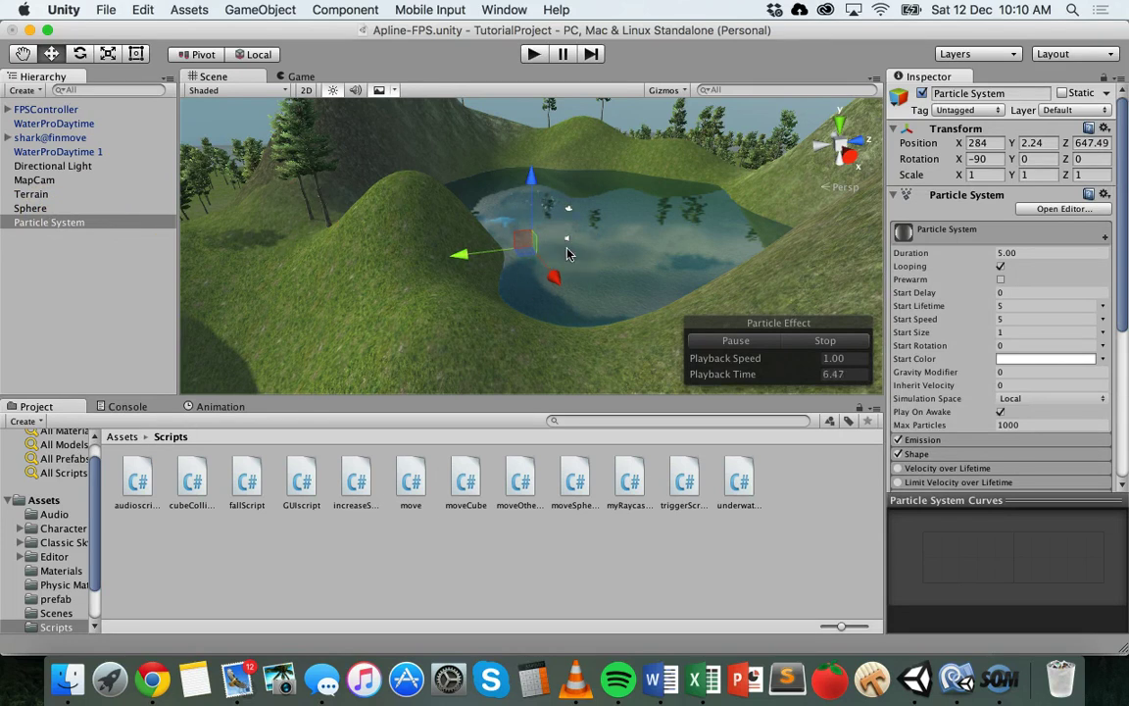
scroll(567, 254, up, 3)
click(546, 189)
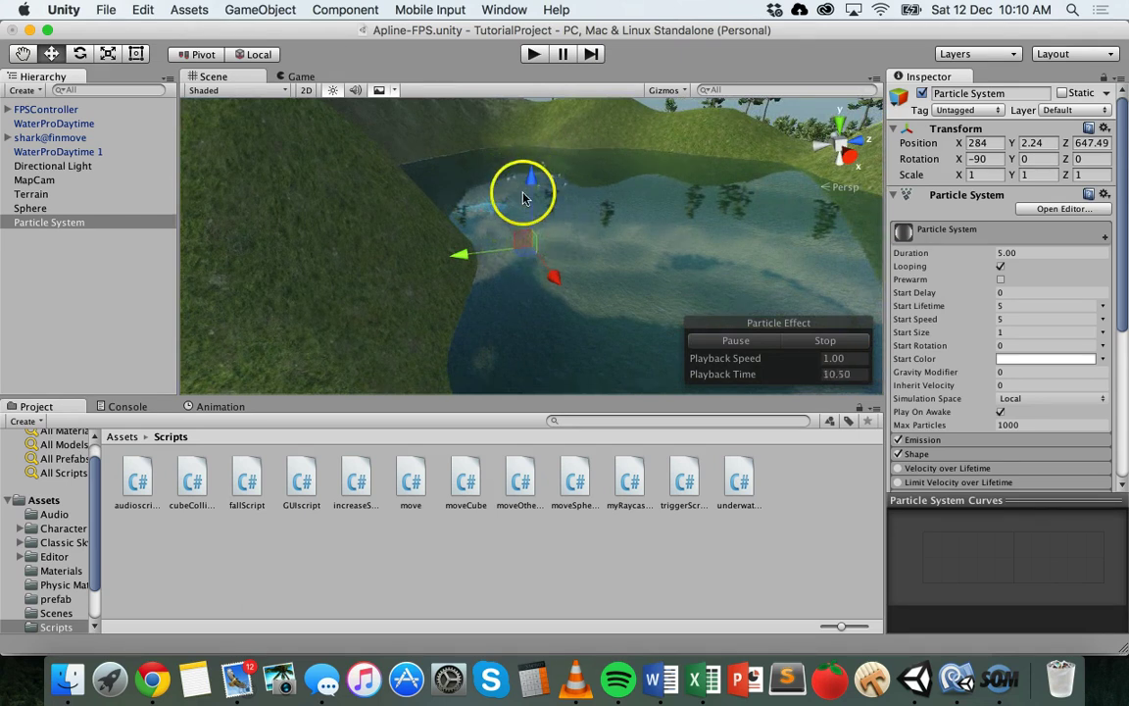
scroll(537, 227, down, 5)
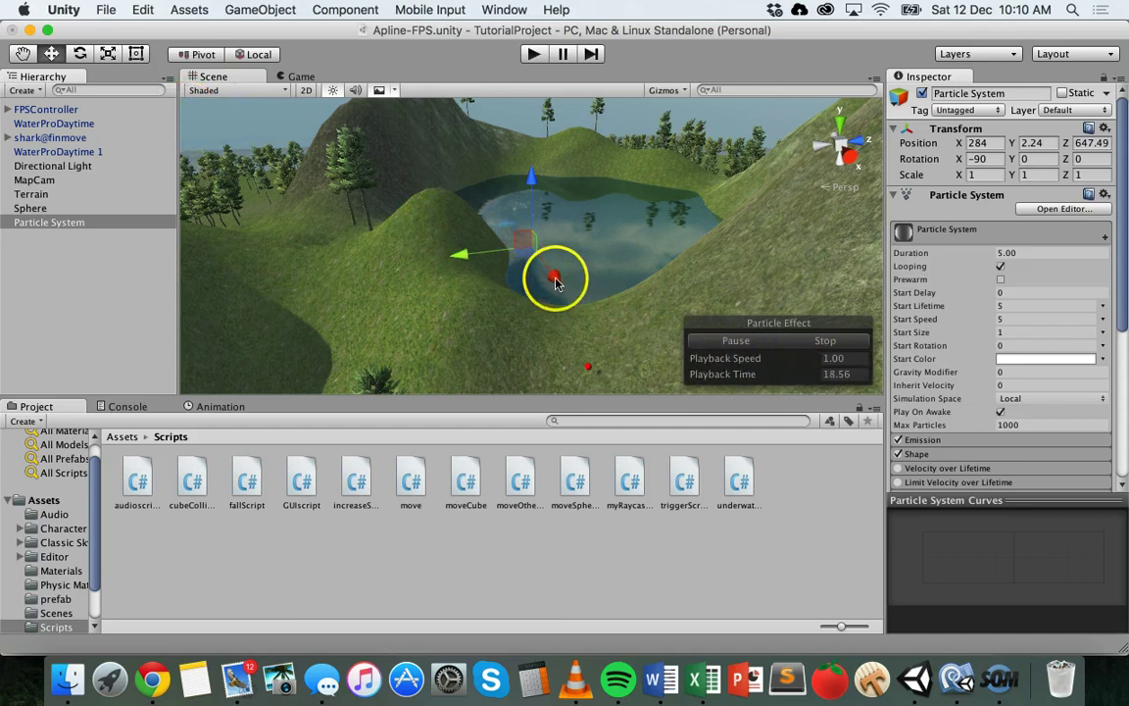
drag(555, 283, 609, 217)
click(628, 266)
Step: Orbit and frame the view on the particle system over the lake
alt+drag(638, 282, 678, 287)
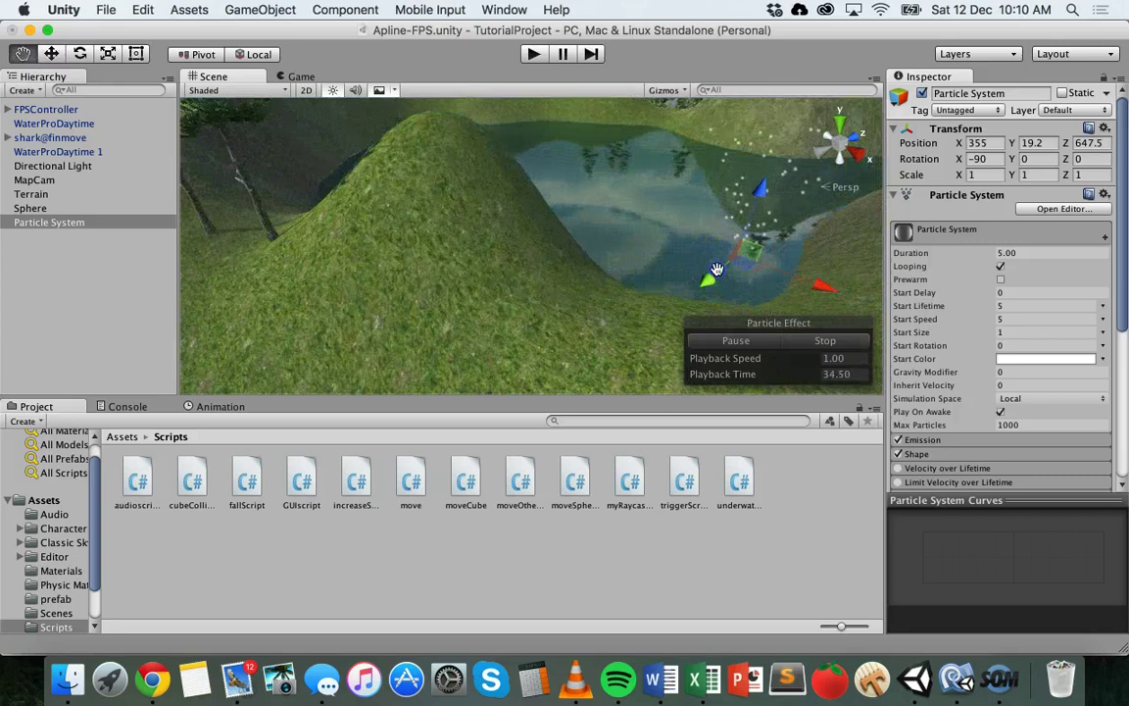
key(f)
scroll(618, 262, up, 2)
drag(602, 259, 594, 224)
Step: Raise the particle system to Y 19.2 with the Move gizmo and restart its simulation
key(w)
click(560, 221)
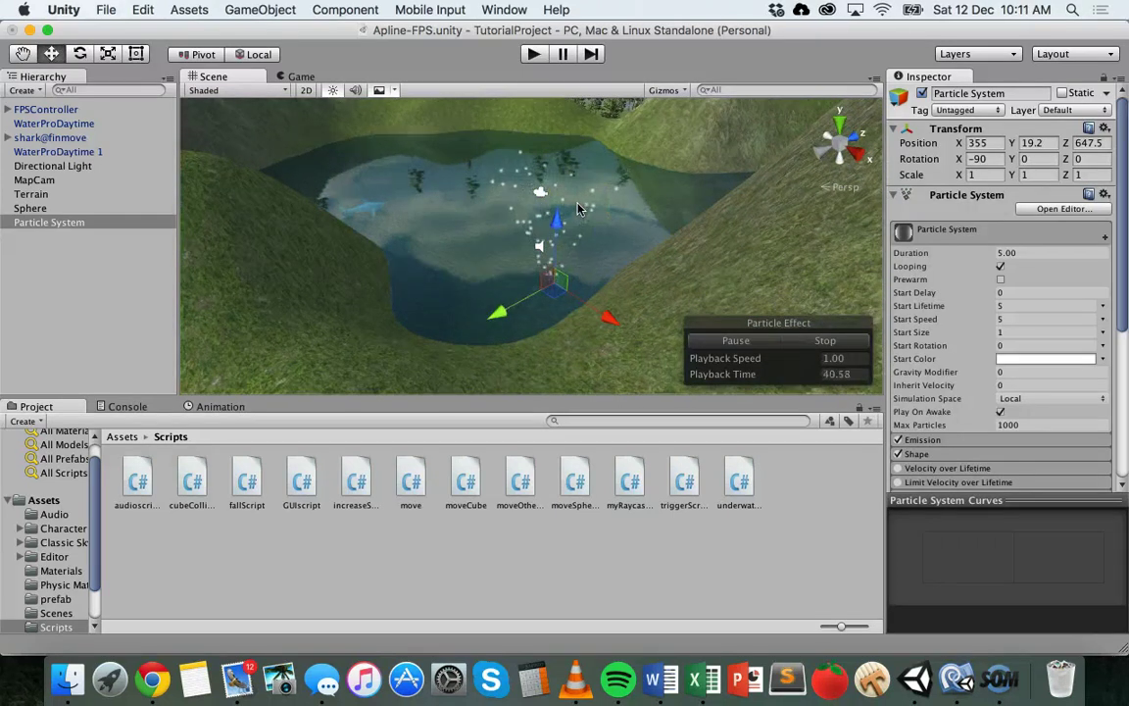
click(549, 172)
click(456, 55)
click(461, 208)
click(517, 291)
click(566, 284)
click(545, 214)
click(573, 284)
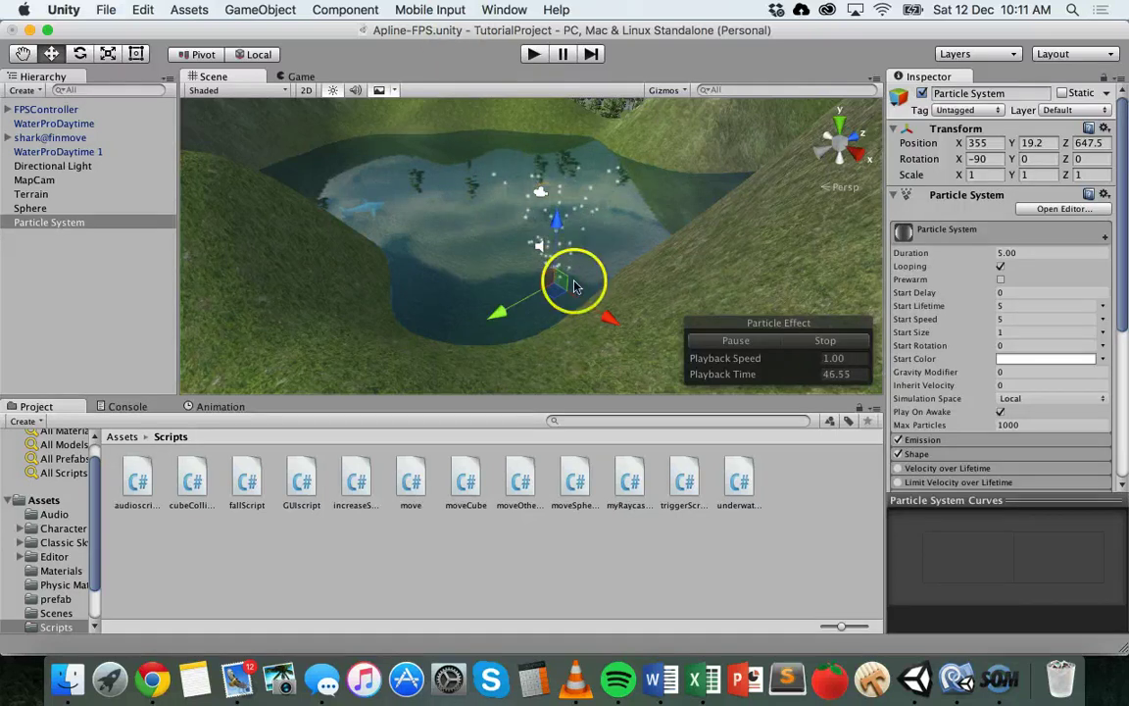
click(503, 321)
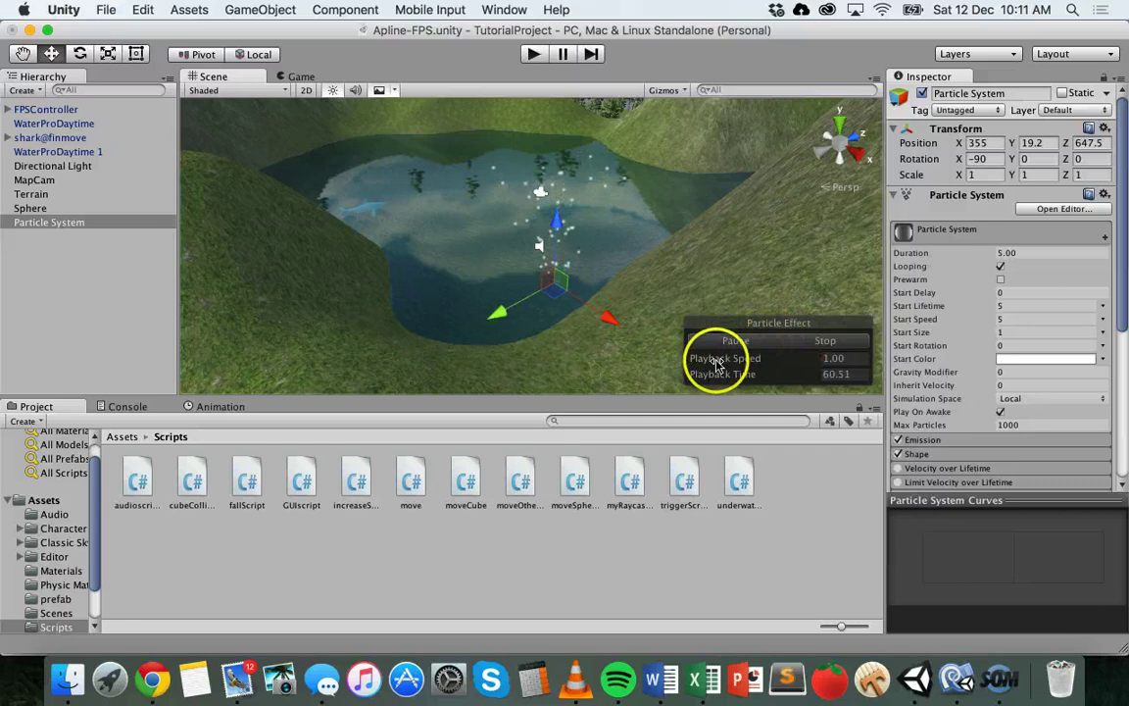
click(808, 350)
click(739, 344)
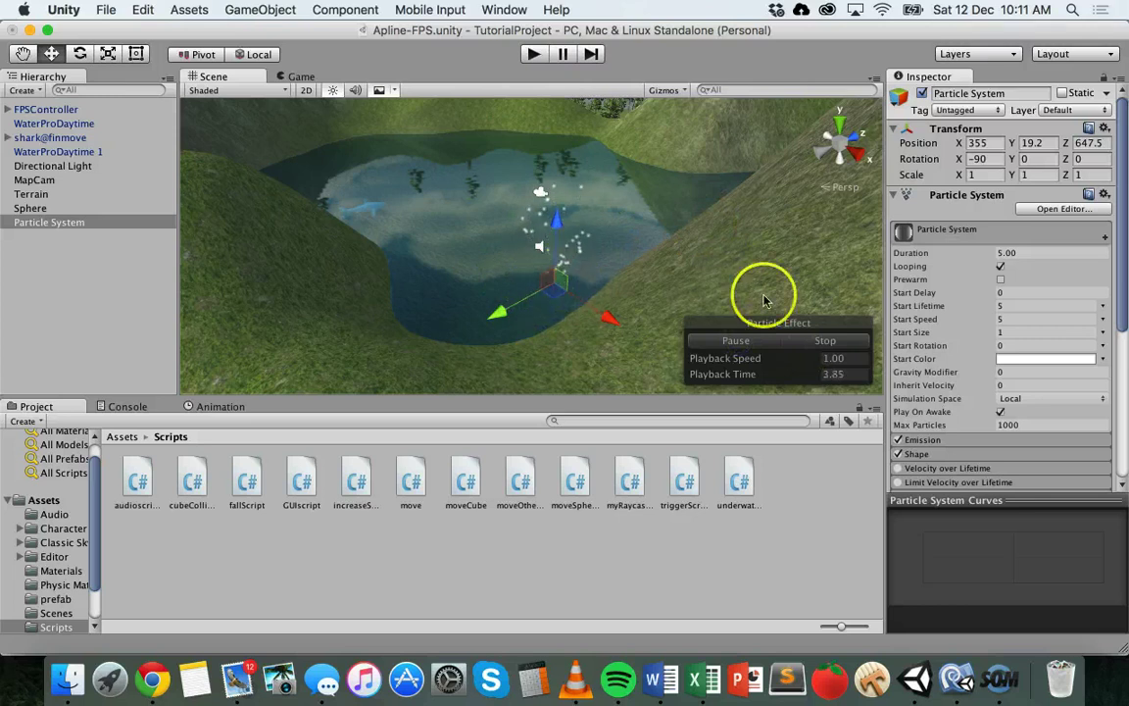
Step: Select the Particle System, try a Duration of 1.00, and play the simulation
click(78, 224)
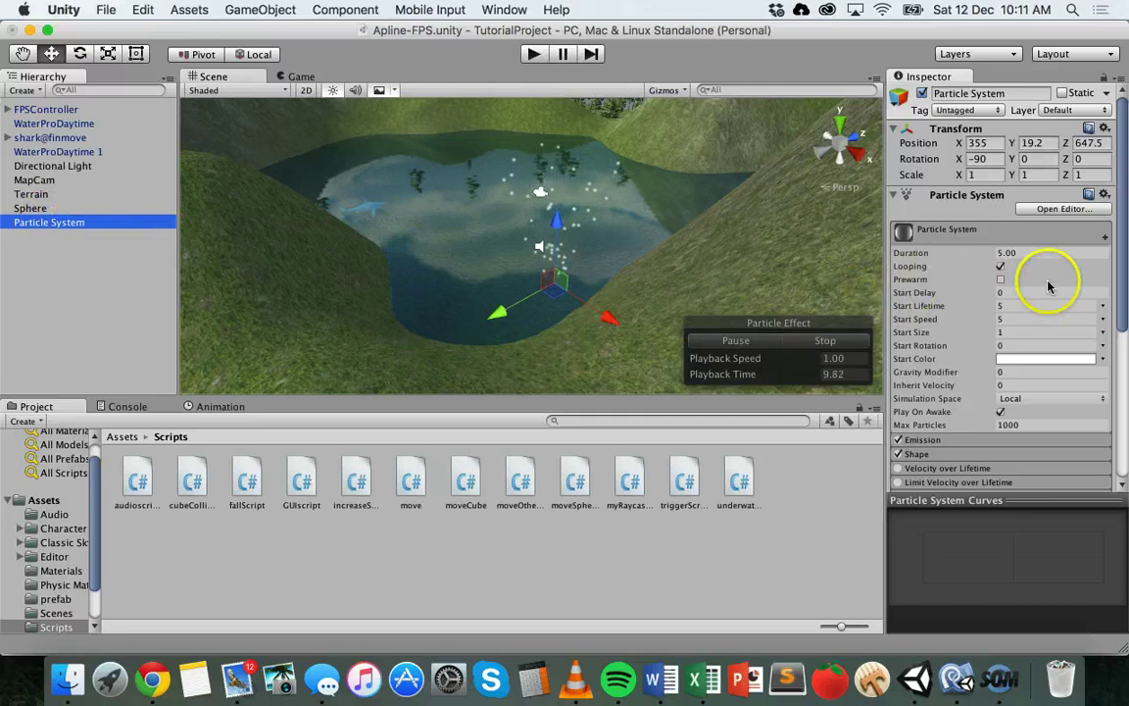
click(848, 343)
click(1020, 253)
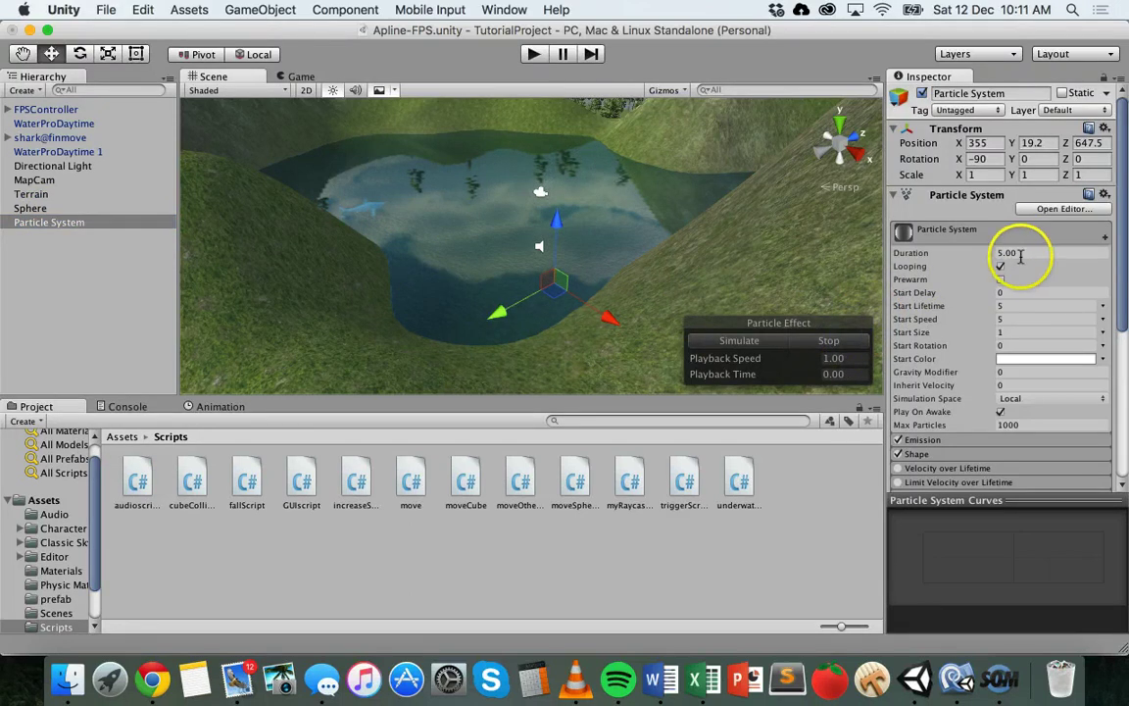
text(1.00)
click(1001, 253)
click(1020, 253)
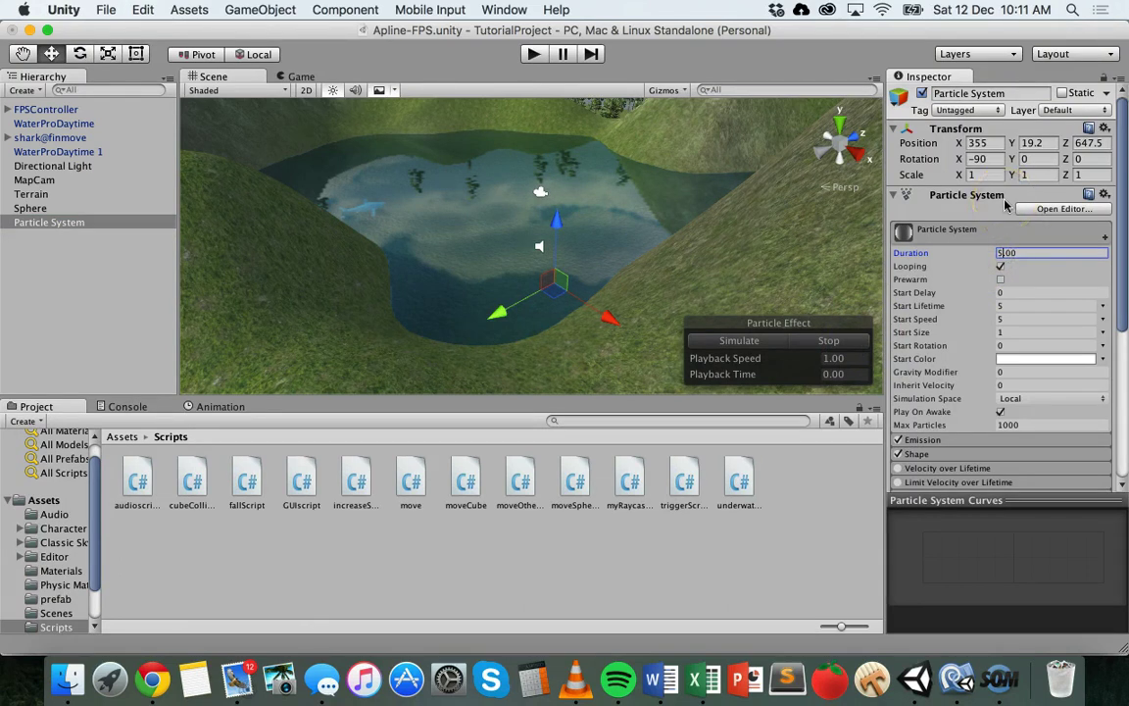
drag(992, 218, 993, 243)
click(749, 340)
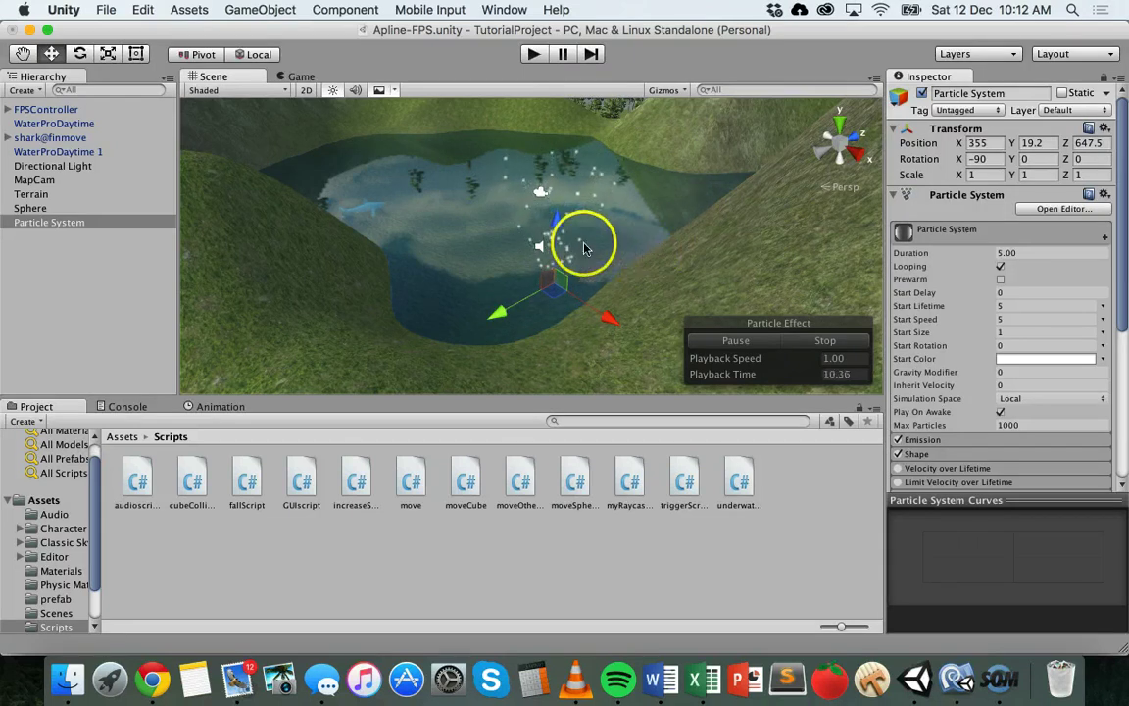
Step: Turn off Looping and rerun the simulation to see a single 5-second emission
click(838, 342)
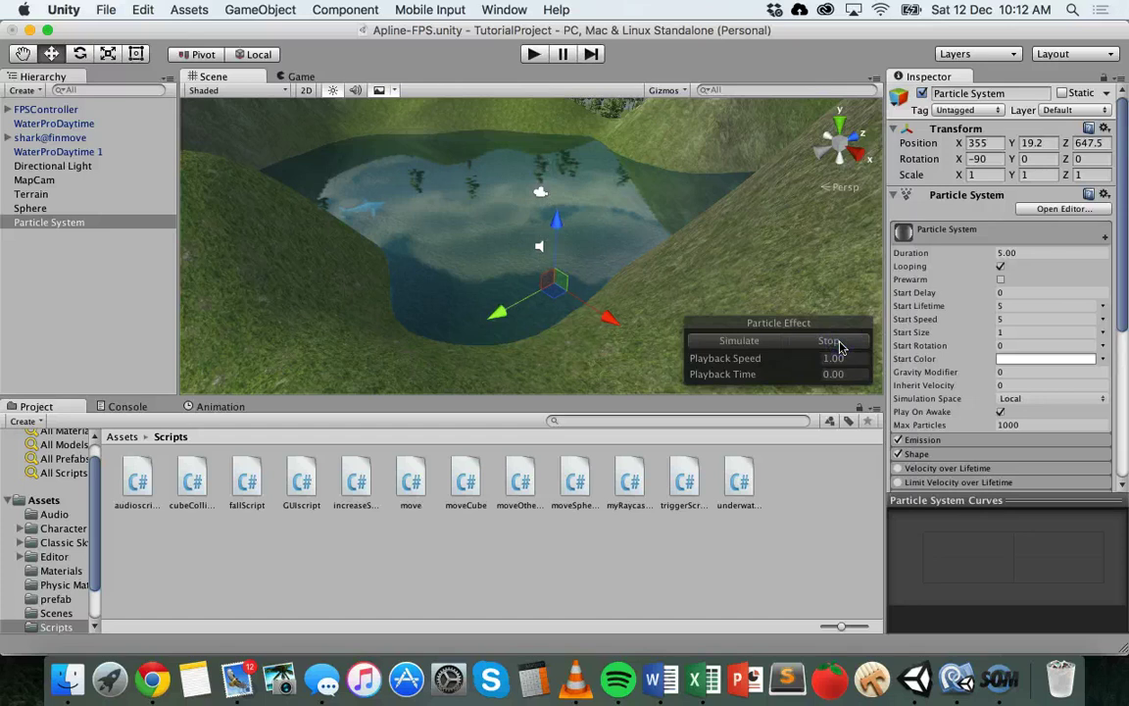
click(1001, 267)
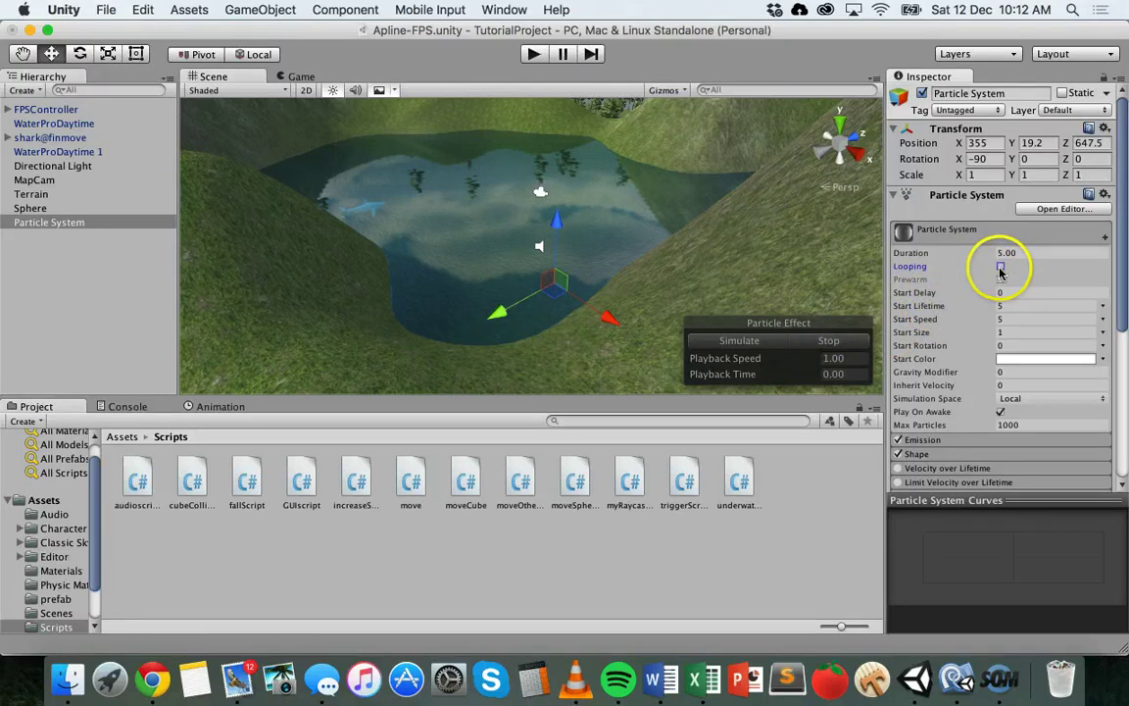
click(780, 344)
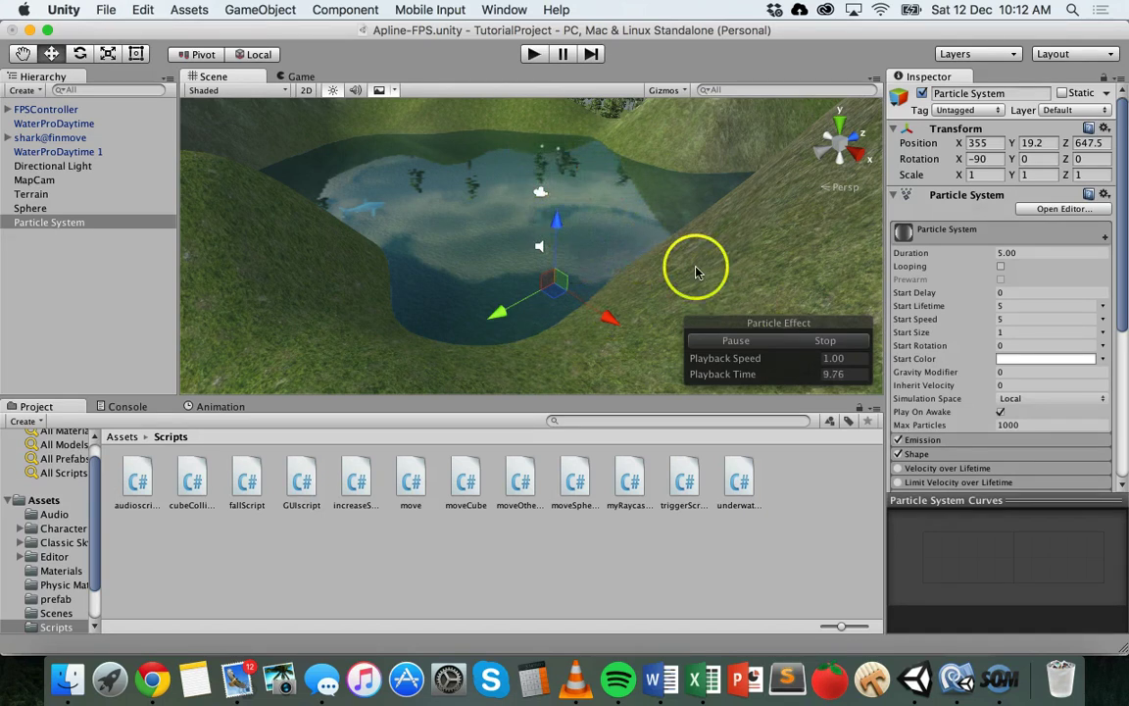
Step: Turn Looping back on and try a Start Speed of 50
click(828, 343)
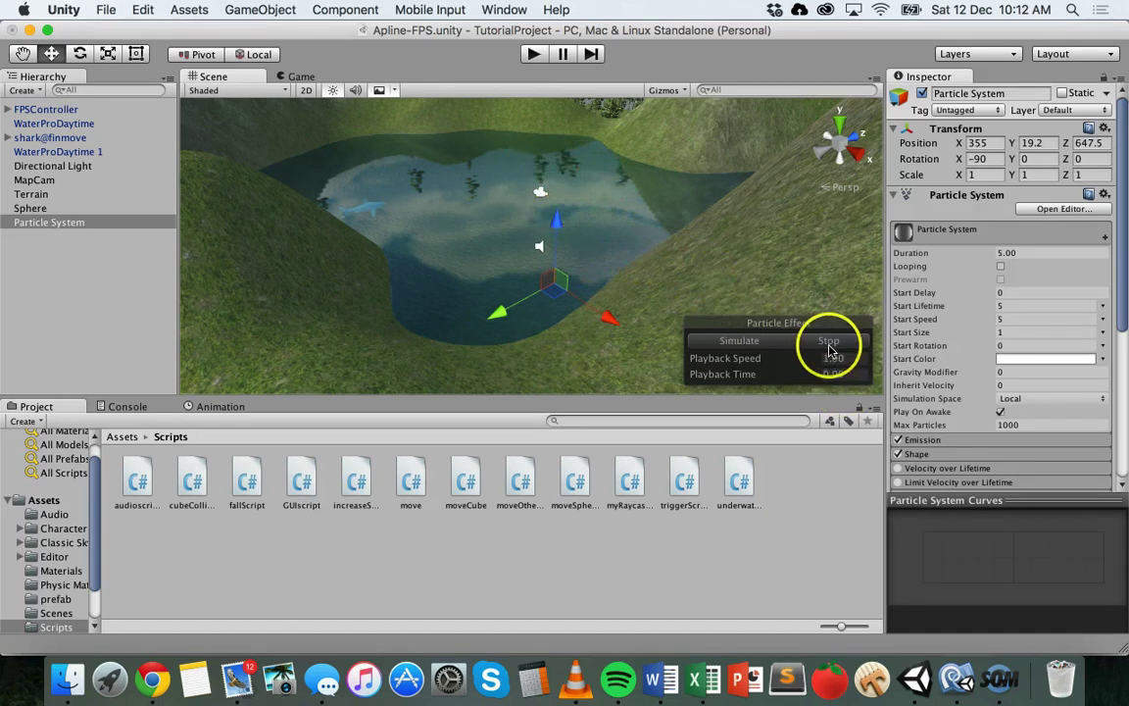
click(1000, 267)
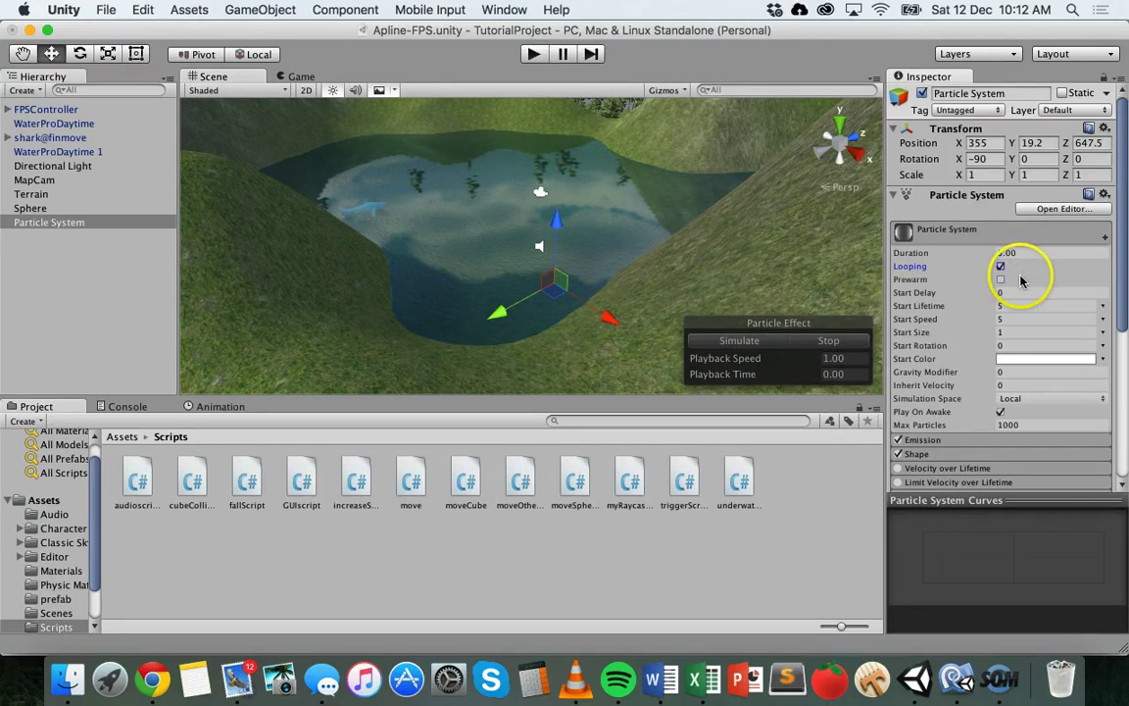
scroll(1025, 295, down, 2)
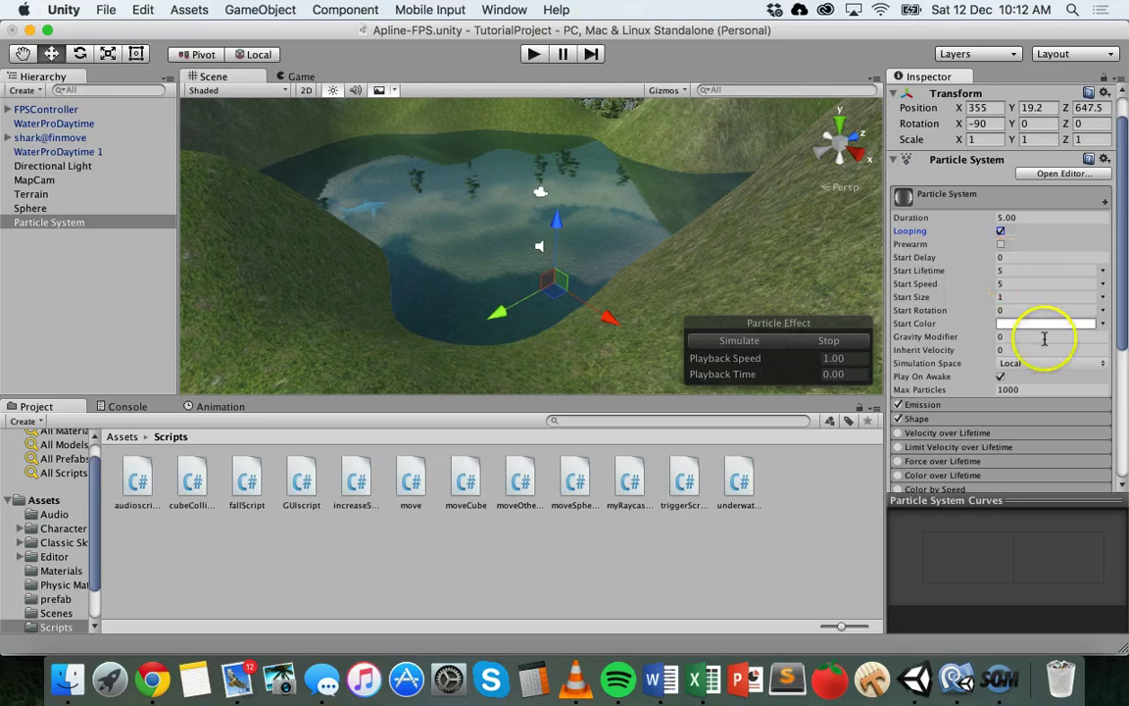
scroll(1029, 327, down, 1)
click(1026, 263)
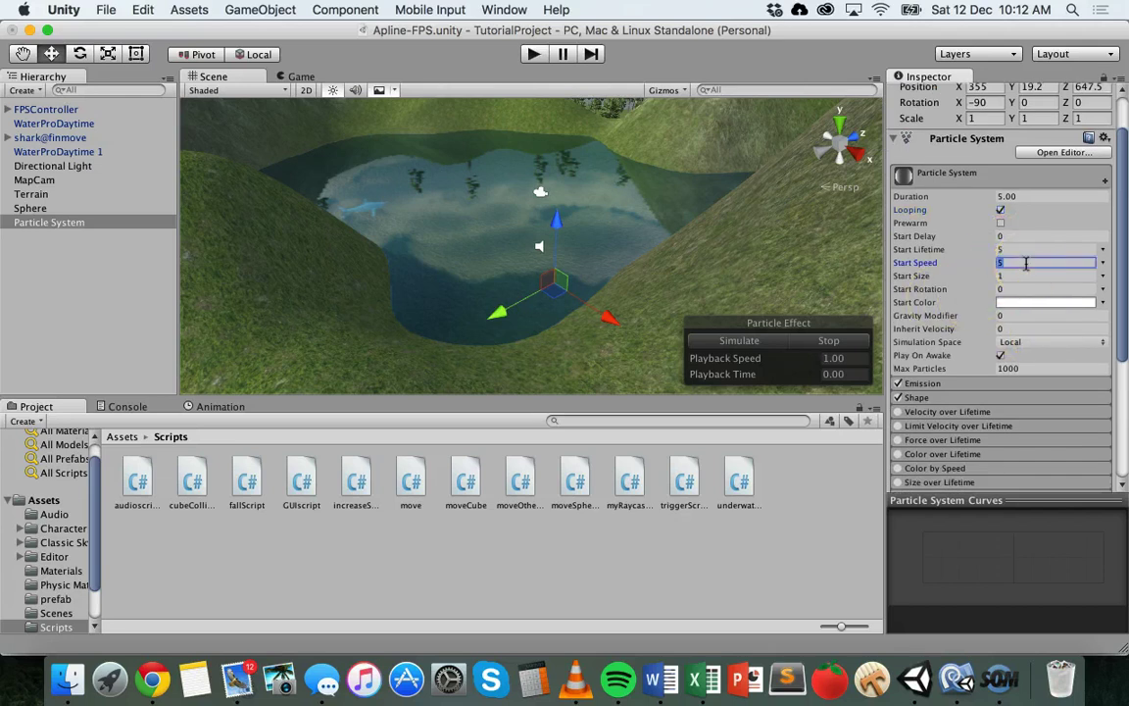
text(50)
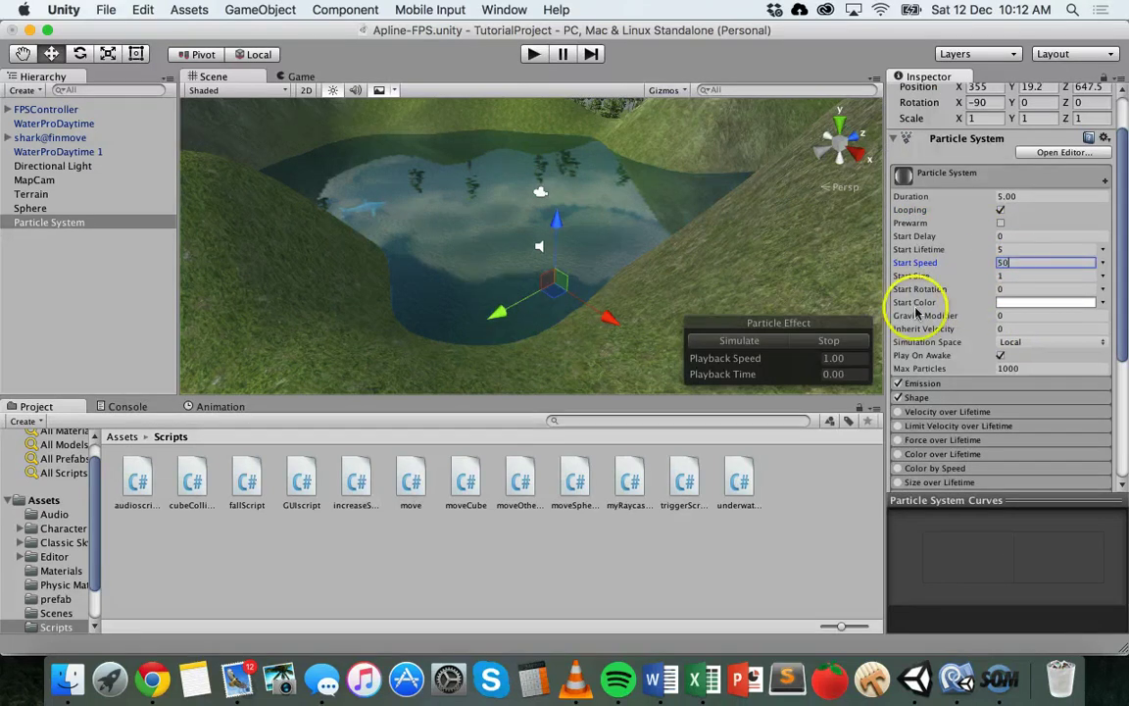
click(760, 340)
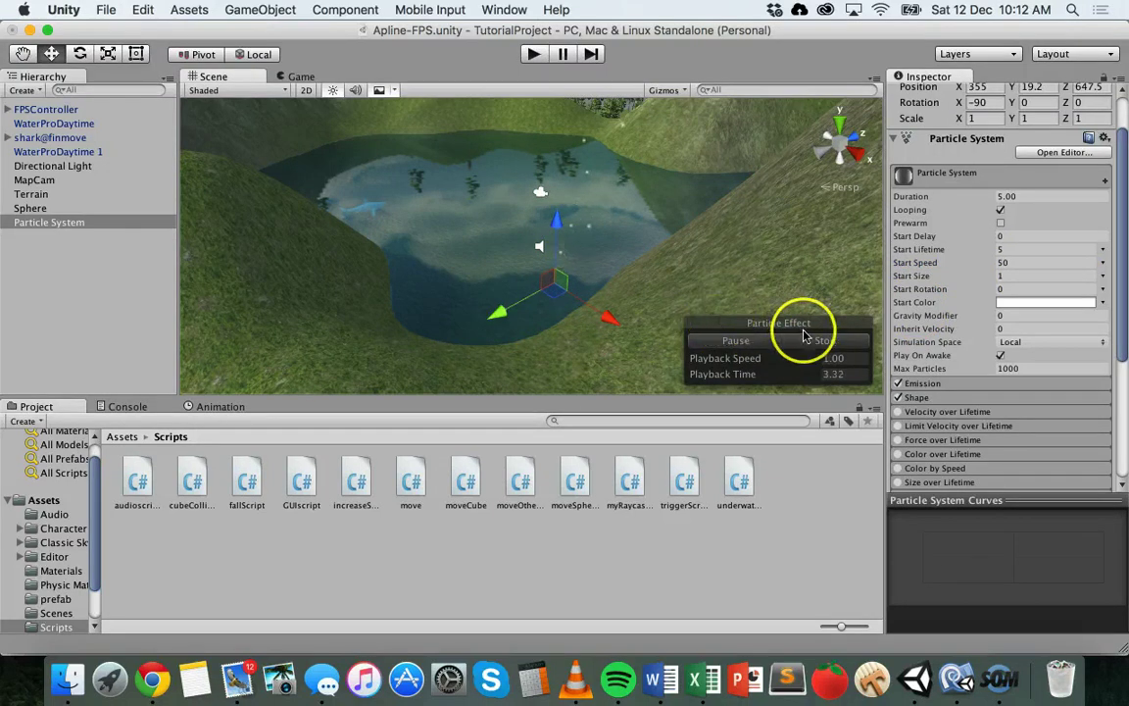
Step: Set Start Speed to 5 and Start Size to 10, then replay the simulation
click(842, 342)
click(1014, 265)
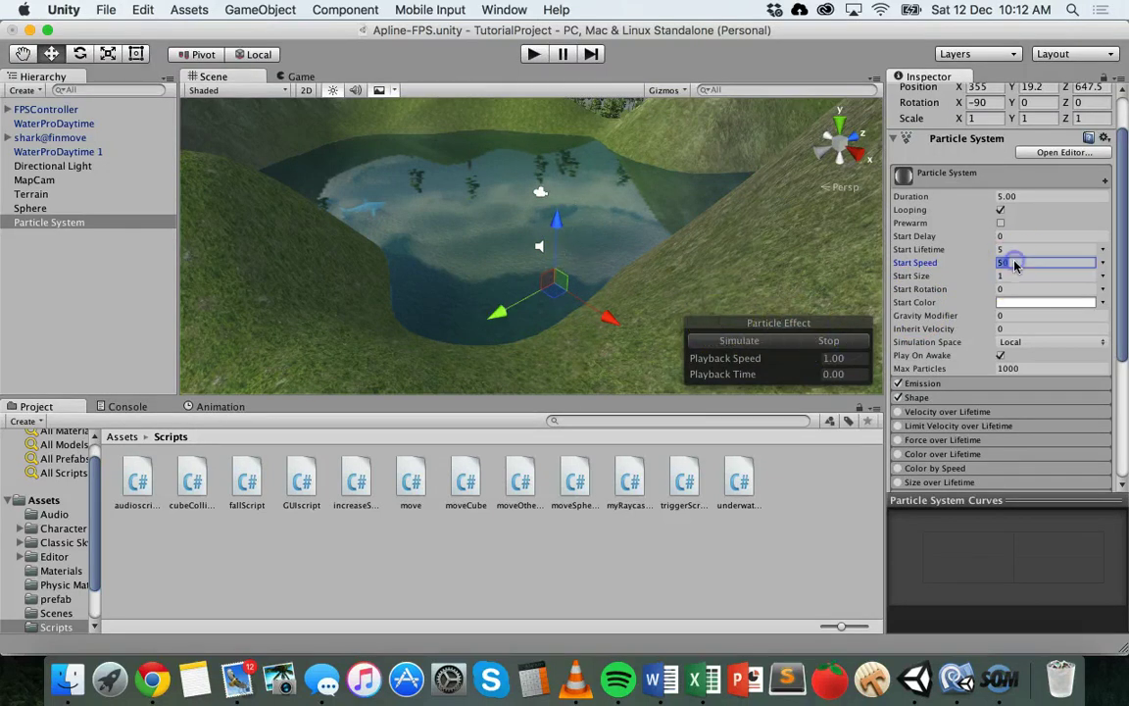
click(1007, 277)
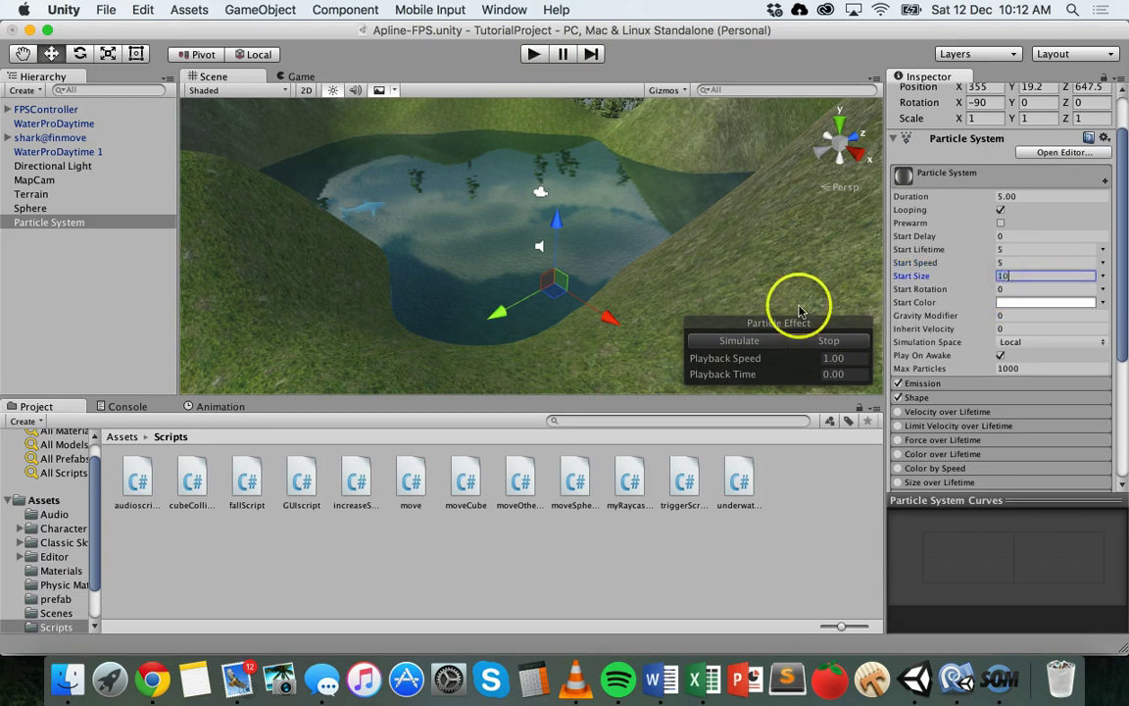
click(745, 340)
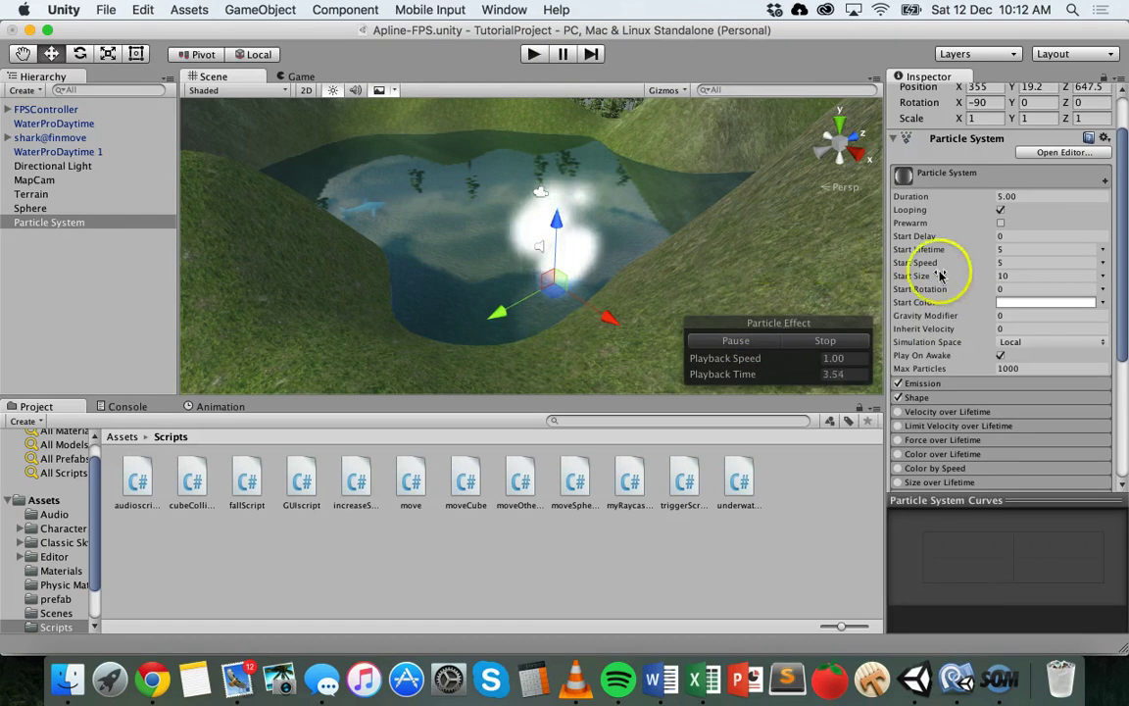
Step: Set the particles' Start Color to a dark grey-brown (R 56, G 52, B 45)
click(1037, 304)
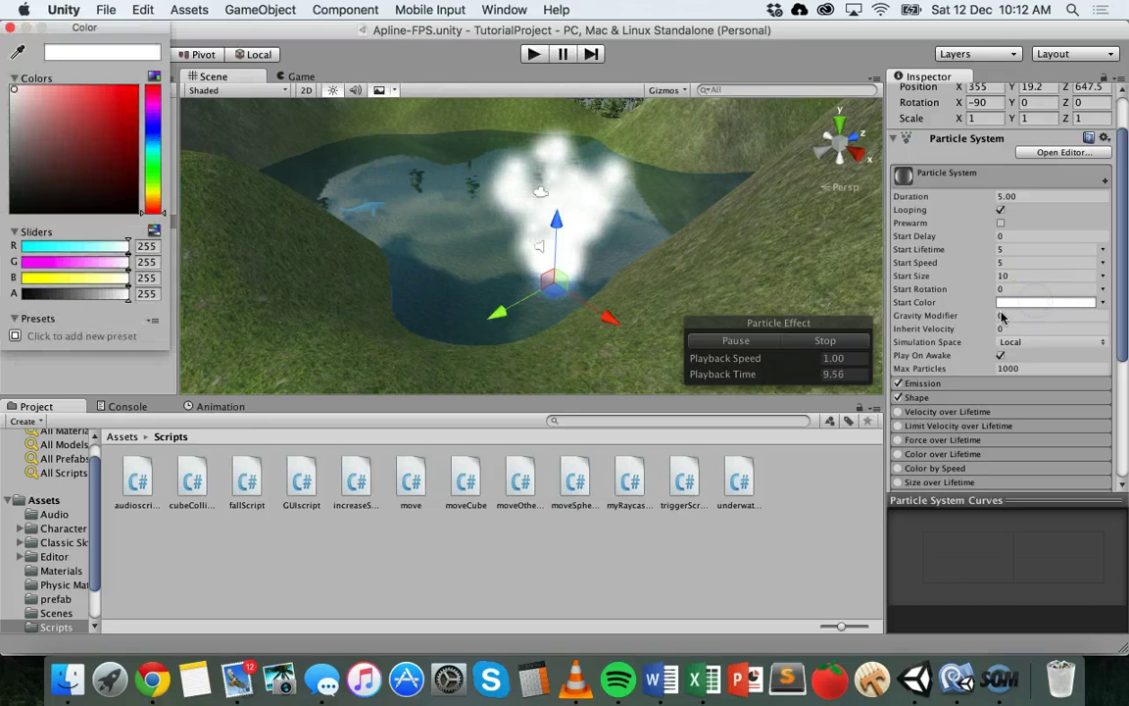
click(151, 127)
click(110, 117)
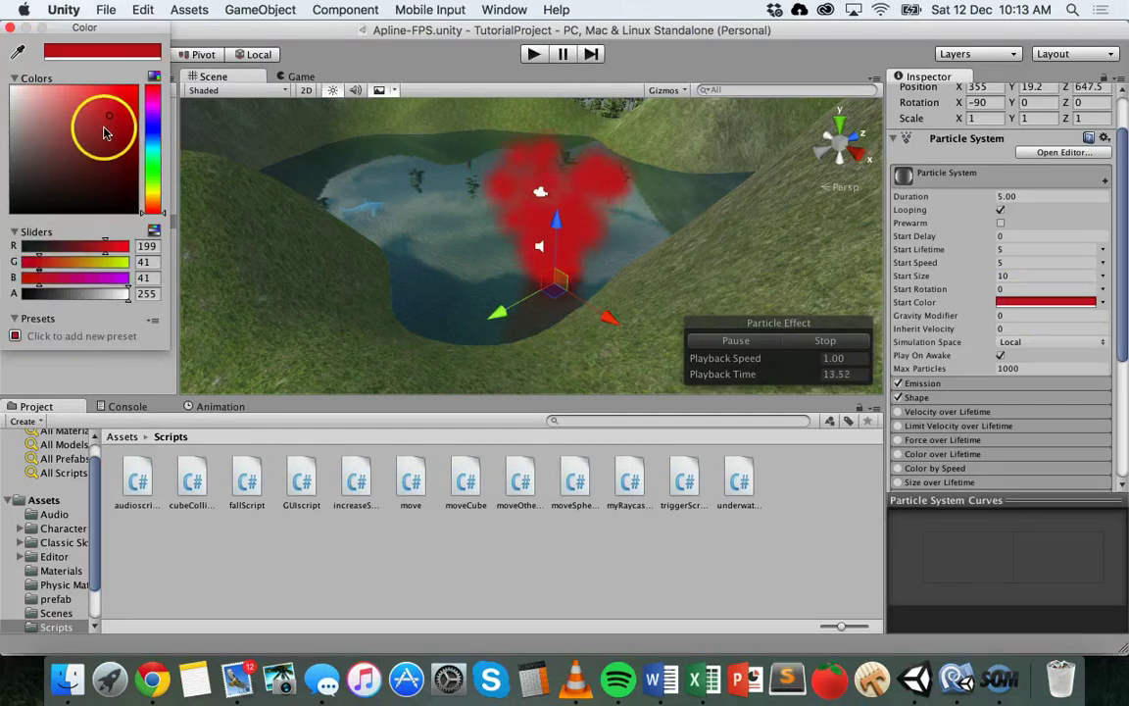
click(156, 198)
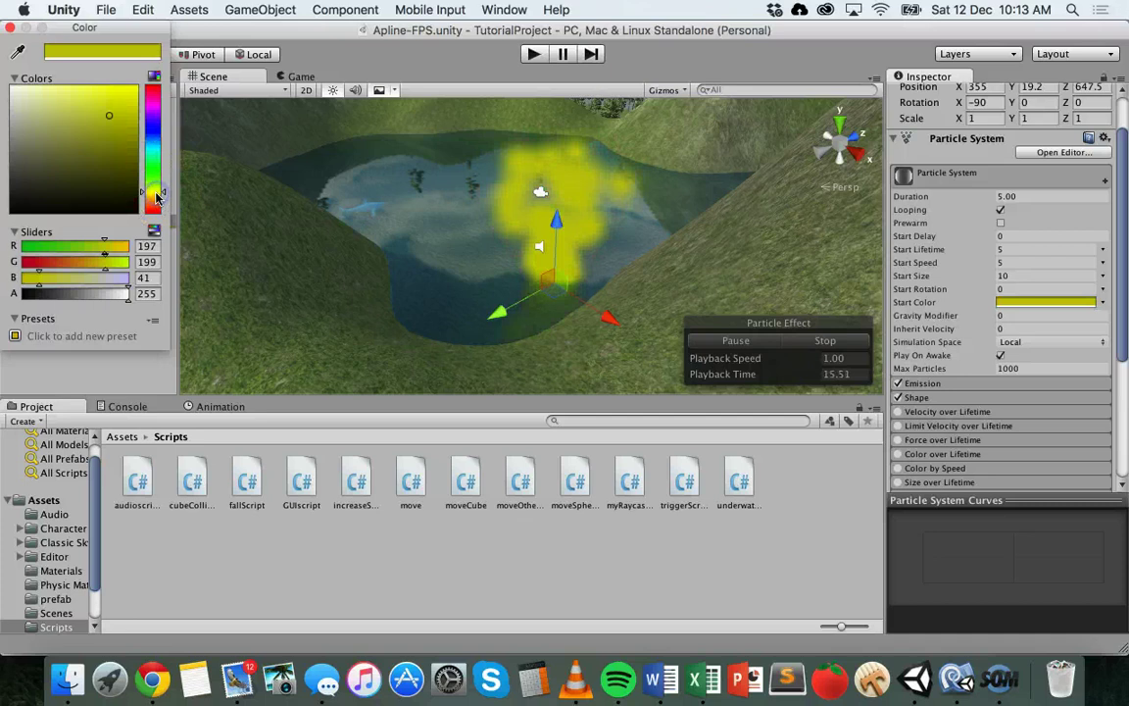
drag(151, 194, 153, 207)
mouse_move(85, 186)
mouse_down()
mouse_move(24, 184)
mouse_move(35, 175)
mouse_up()
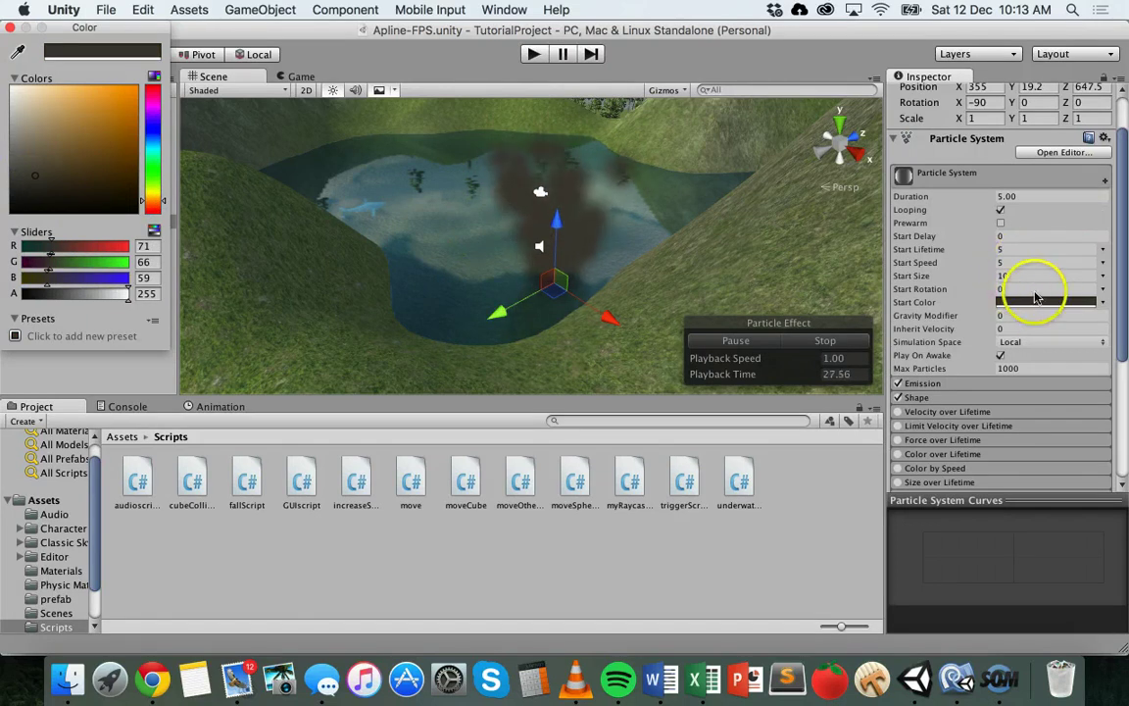
click(38, 186)
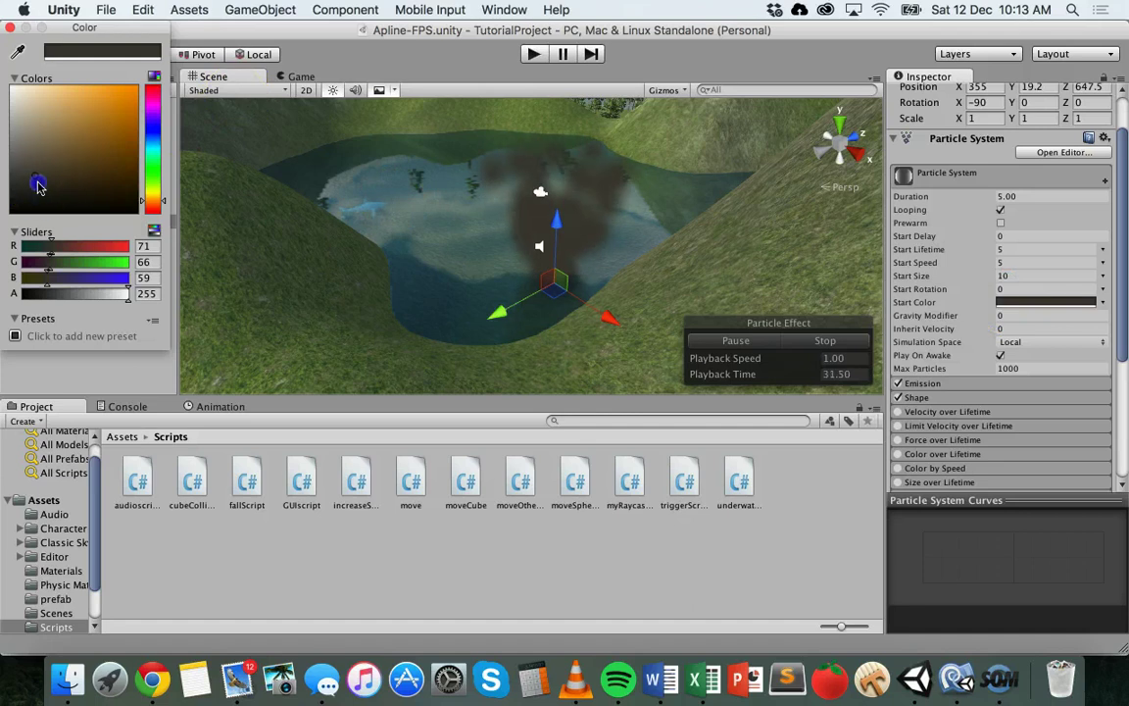
drag(36, 187, 33, 185)
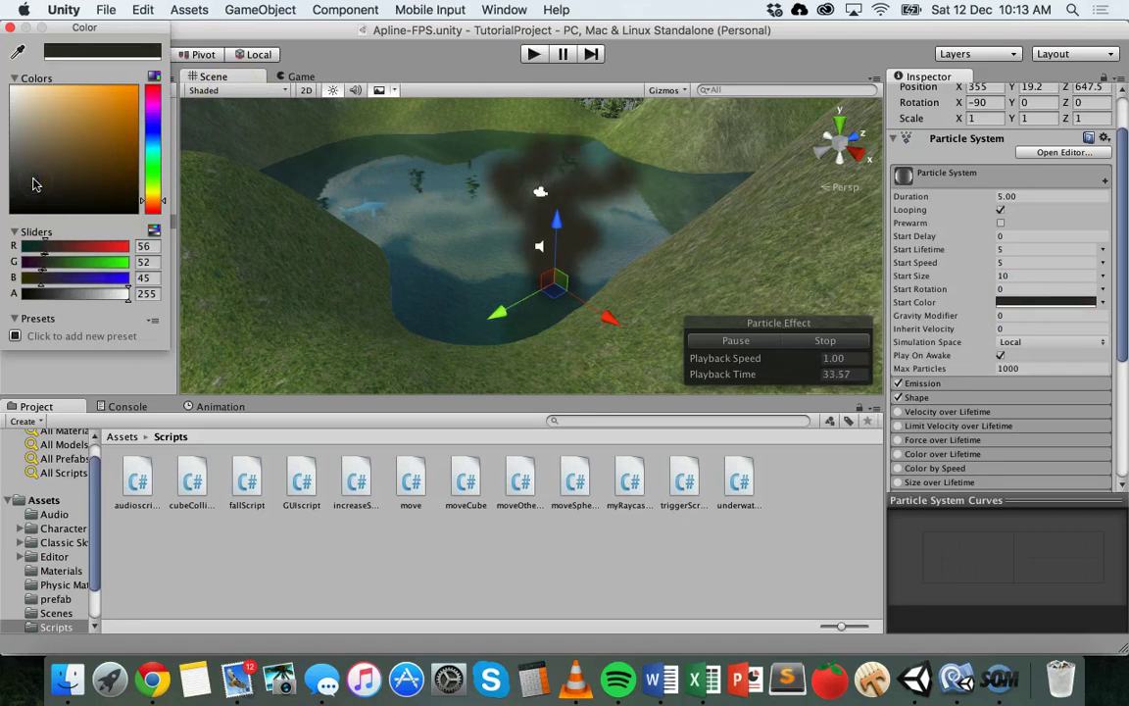
click(11, 27)
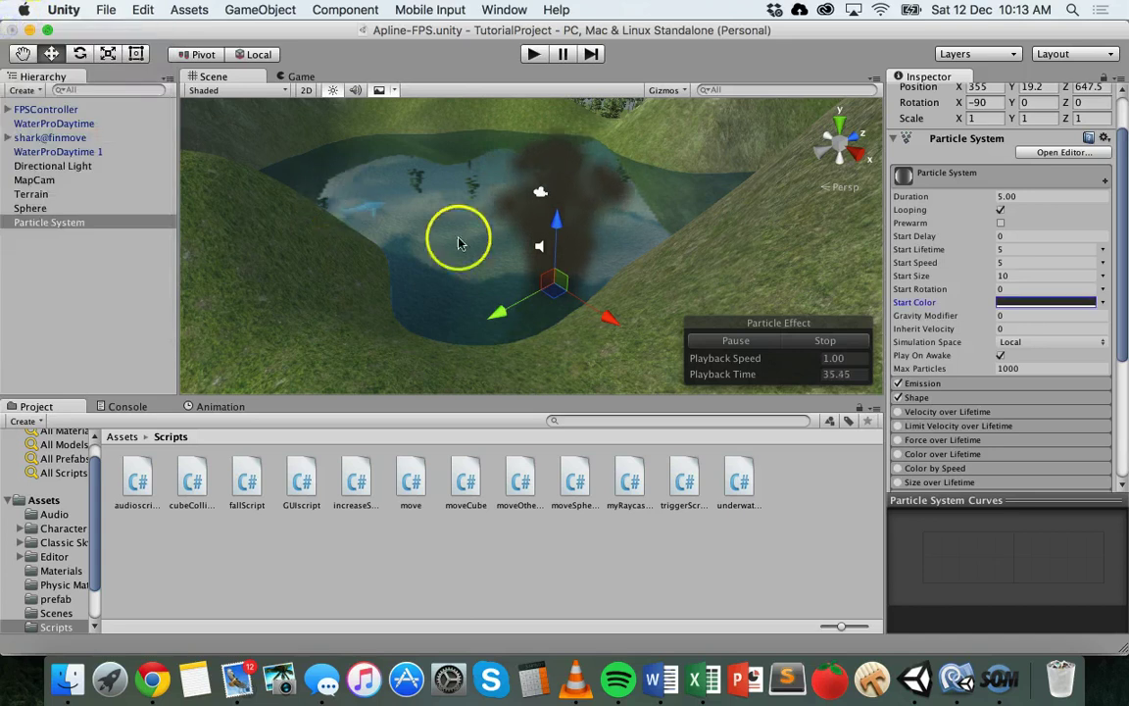
scroll(525, 286, up, 3)
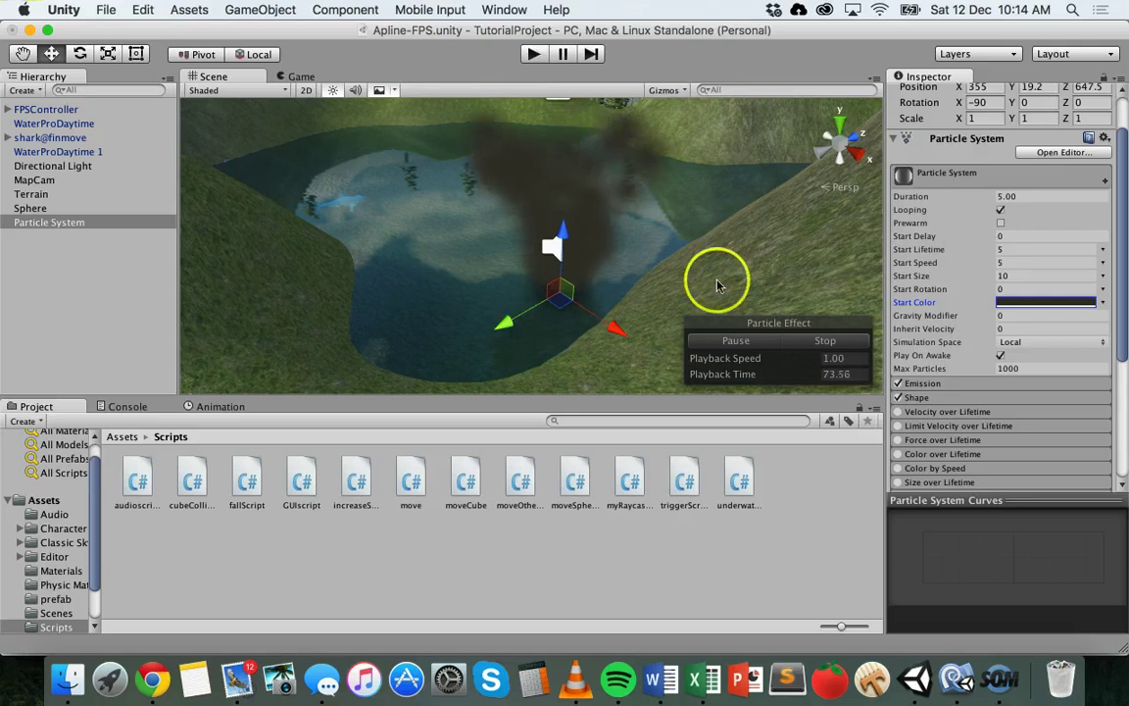
scroll(974, 240, up, 1)
scroll(971, 254, down, 3)
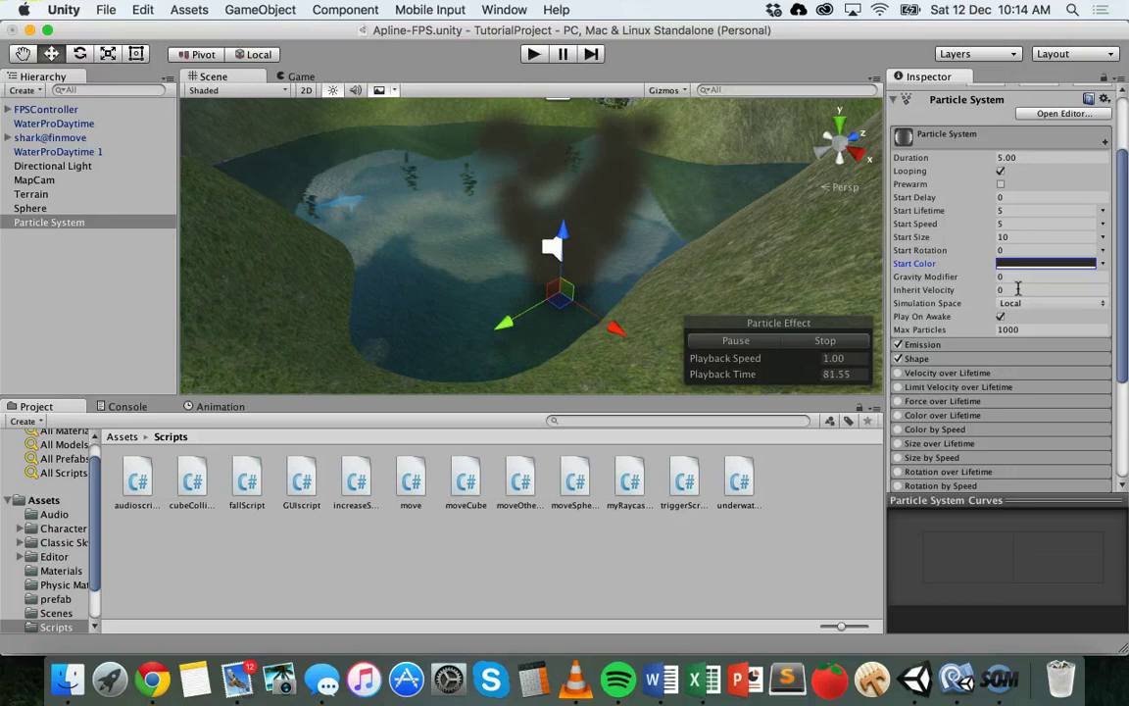
scroll(1019, 288, down, 2)
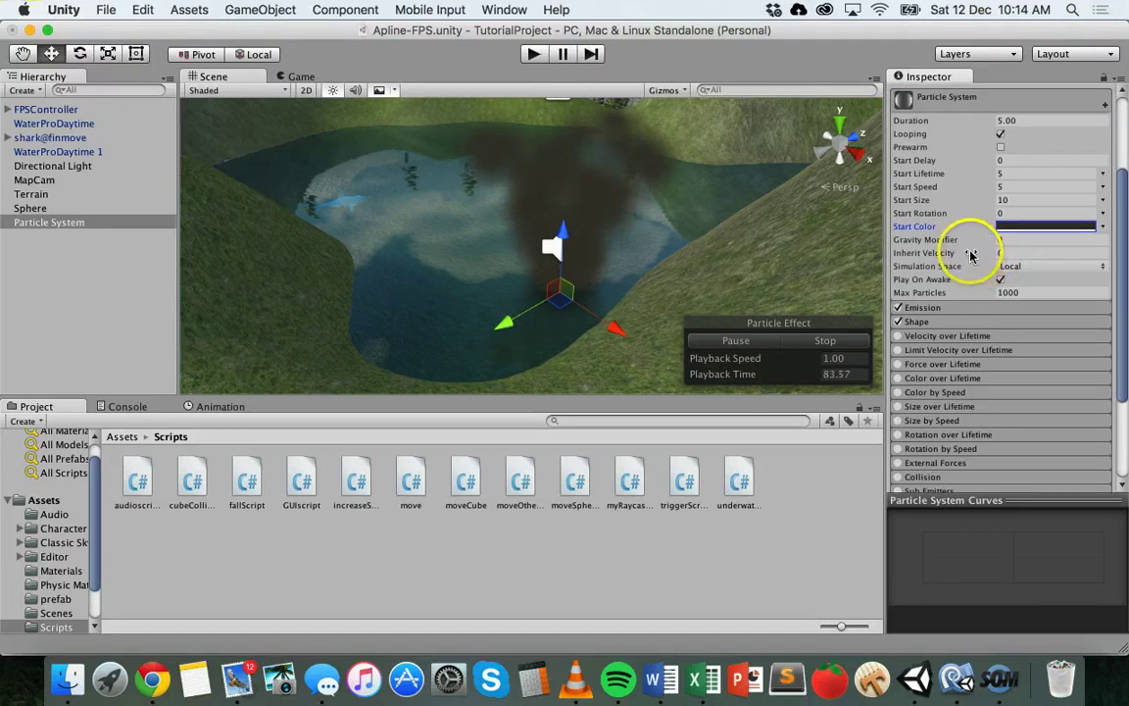
scroll(1070, 294, down, 1)
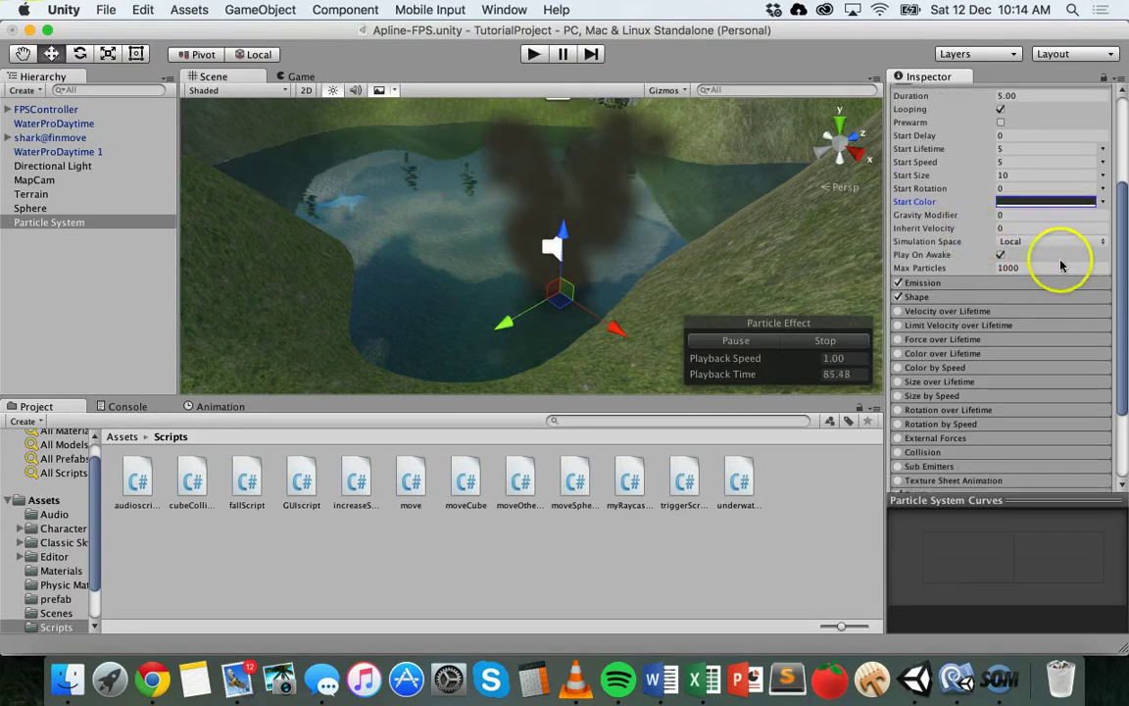
scroll(1061, 266, down, 2)
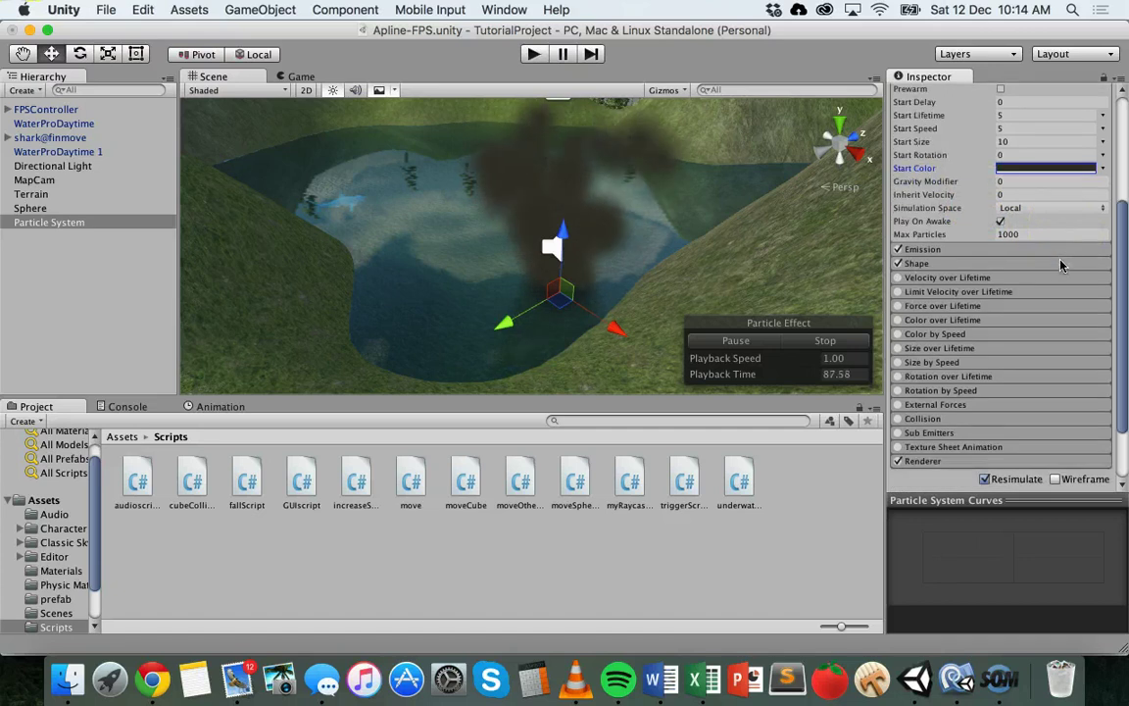
scroll(1029, 221, down, 4)
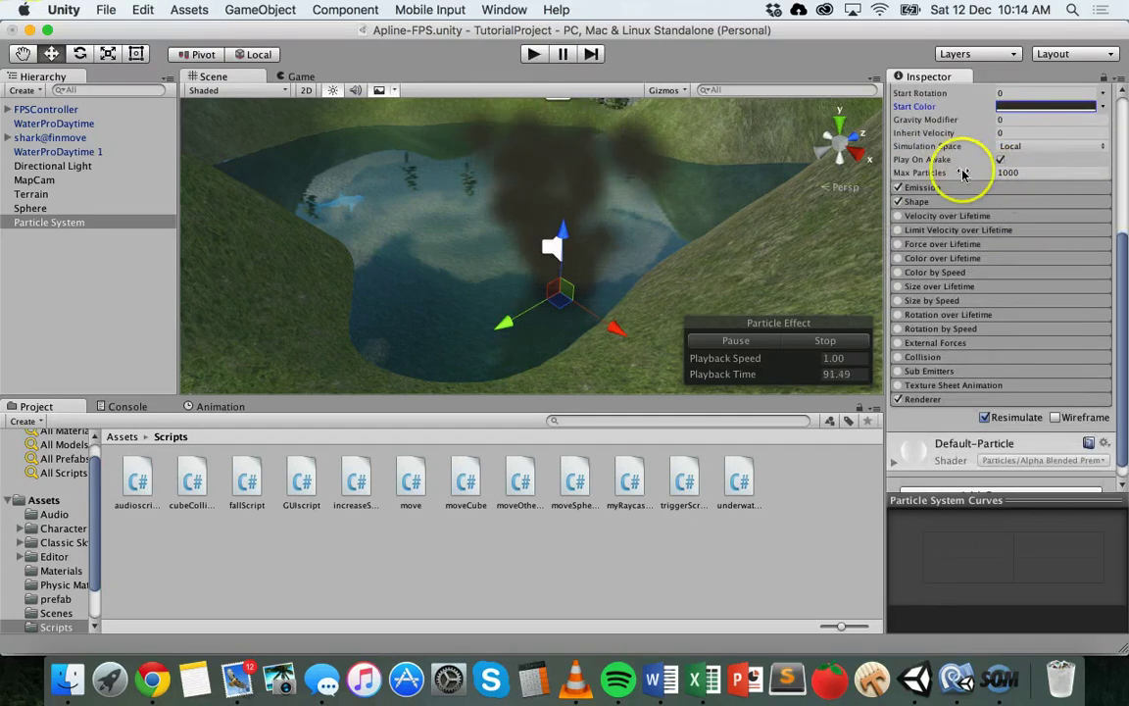
click(899, 188)
Step: Re-enable Emission, keep Rate over Time at 10, and set Start Size to 1
click(899, 188)
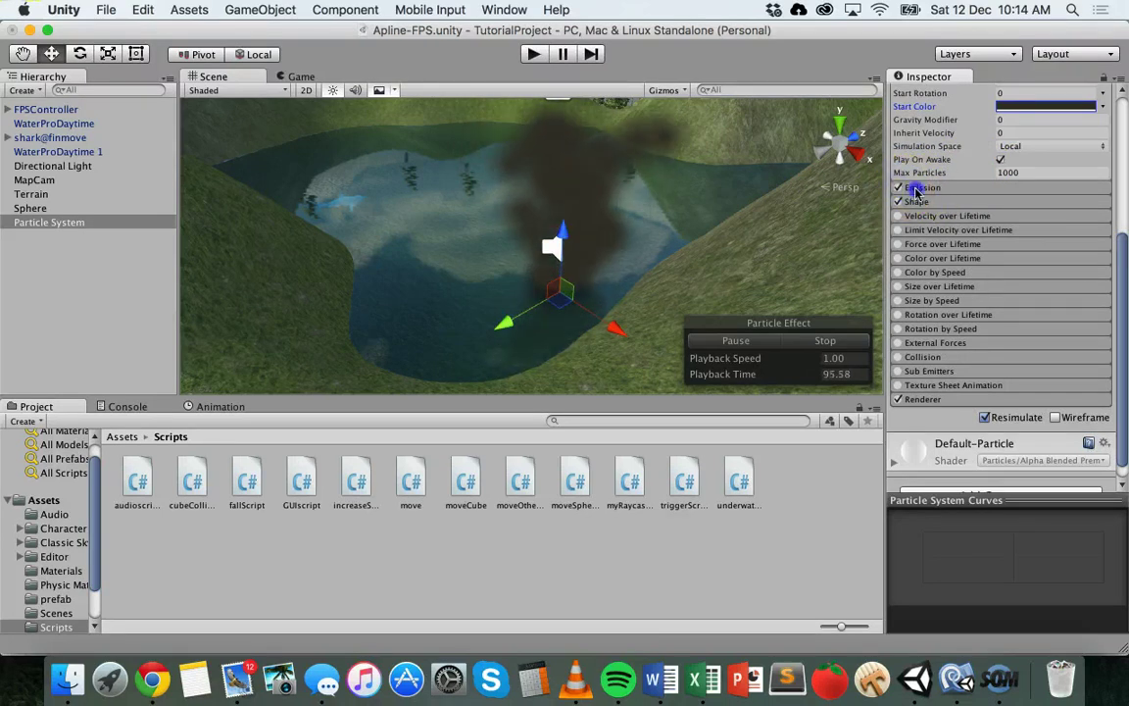
click(916, 189)
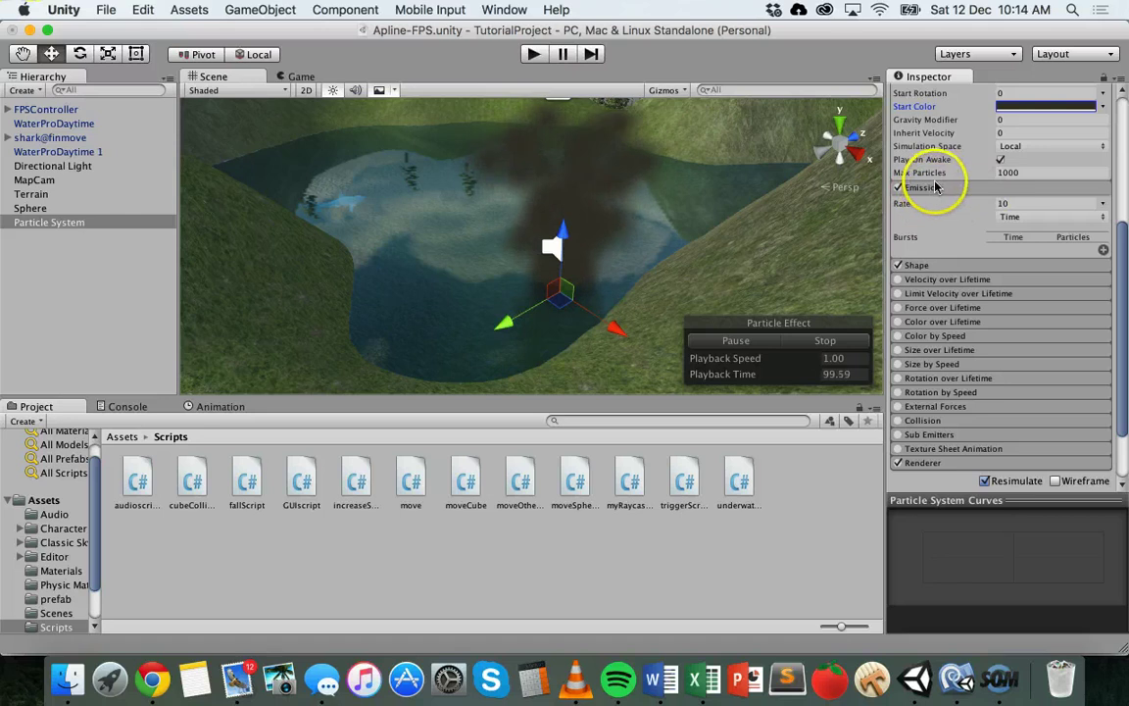
click(1025, 217)
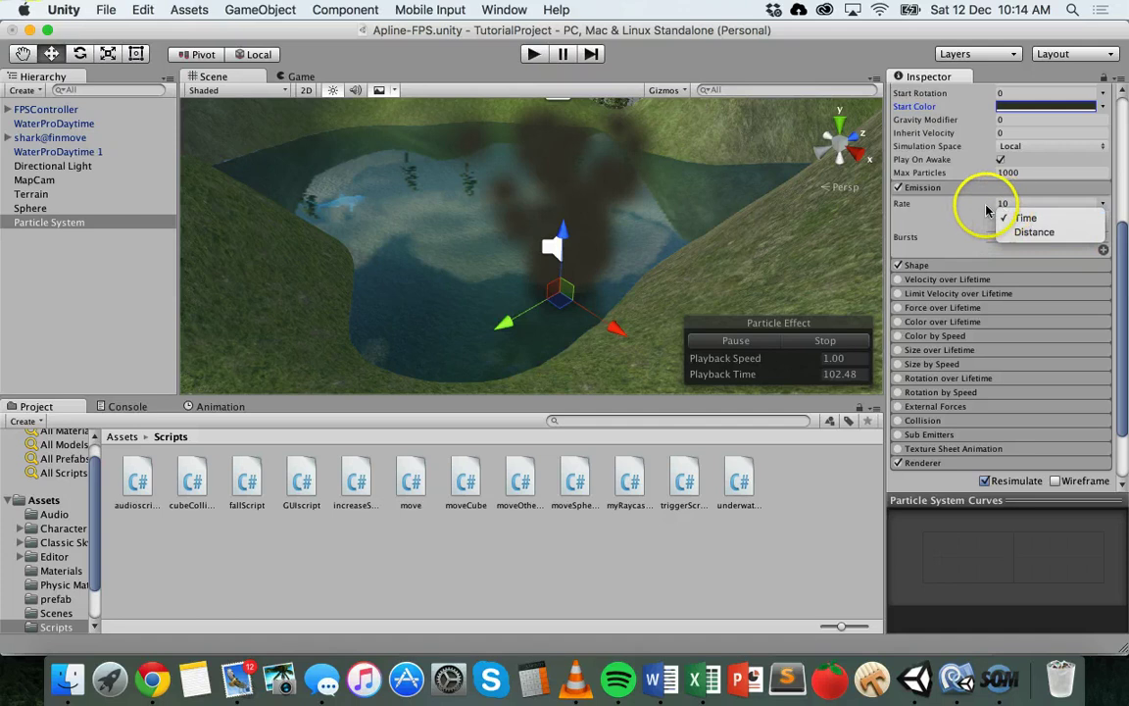
click(1002, 217)
click(1015, 203)
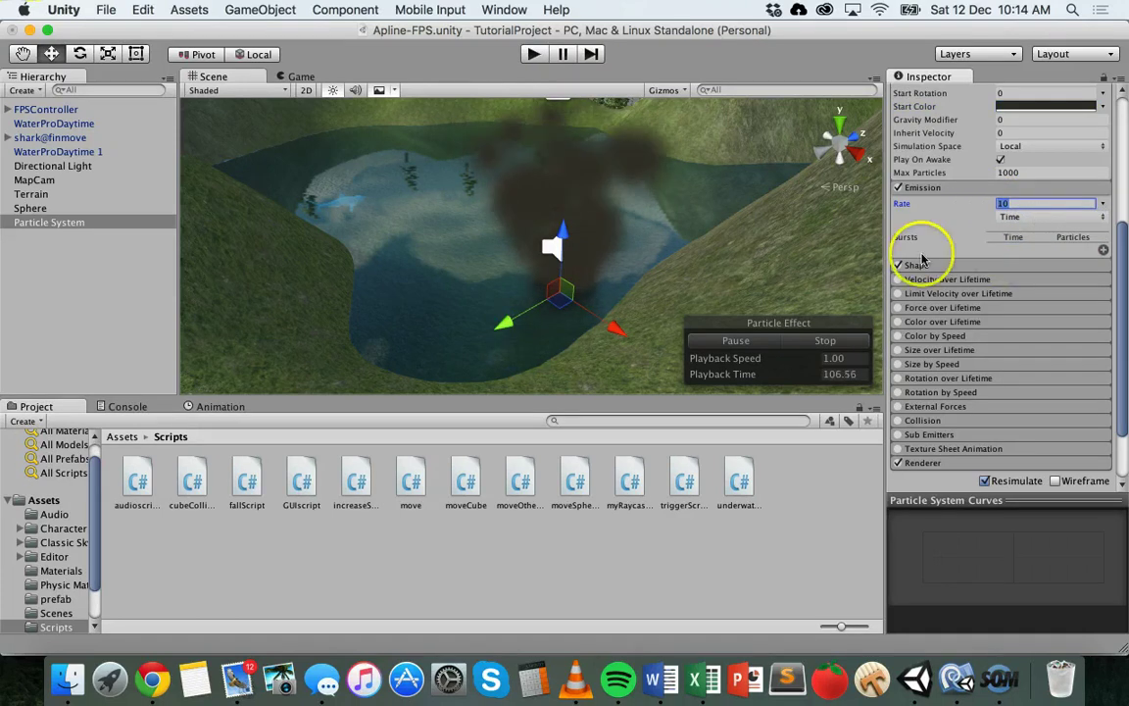
scroll(911, 188, up, 5)
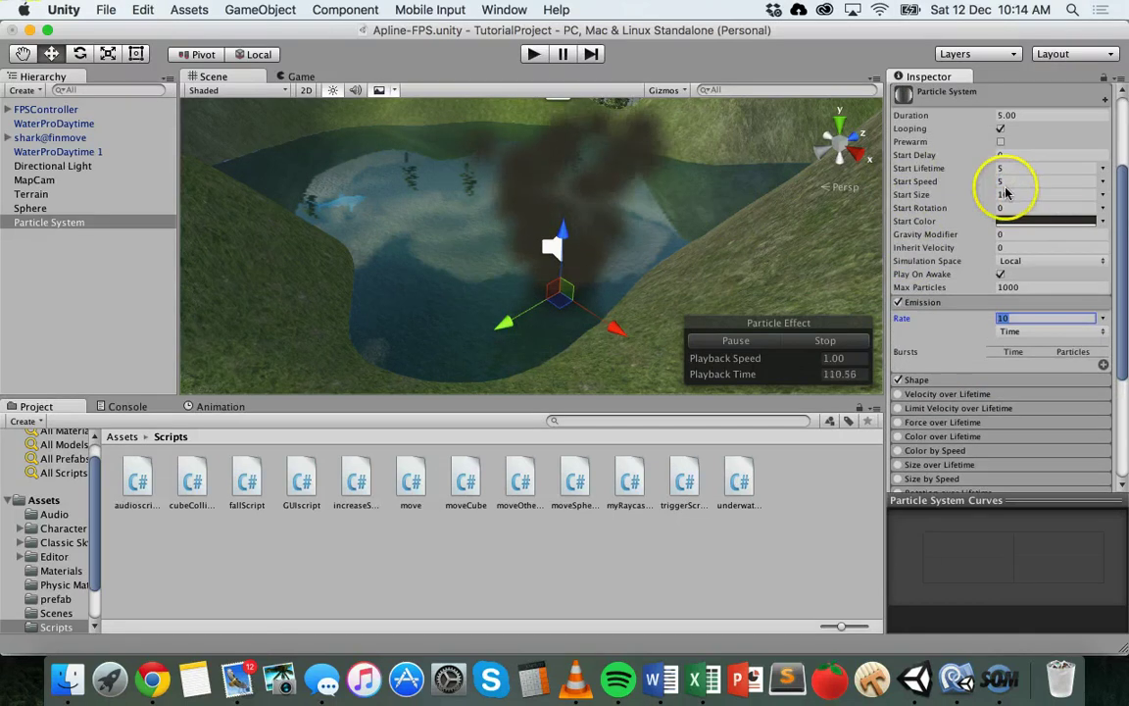
click(1020, 193)
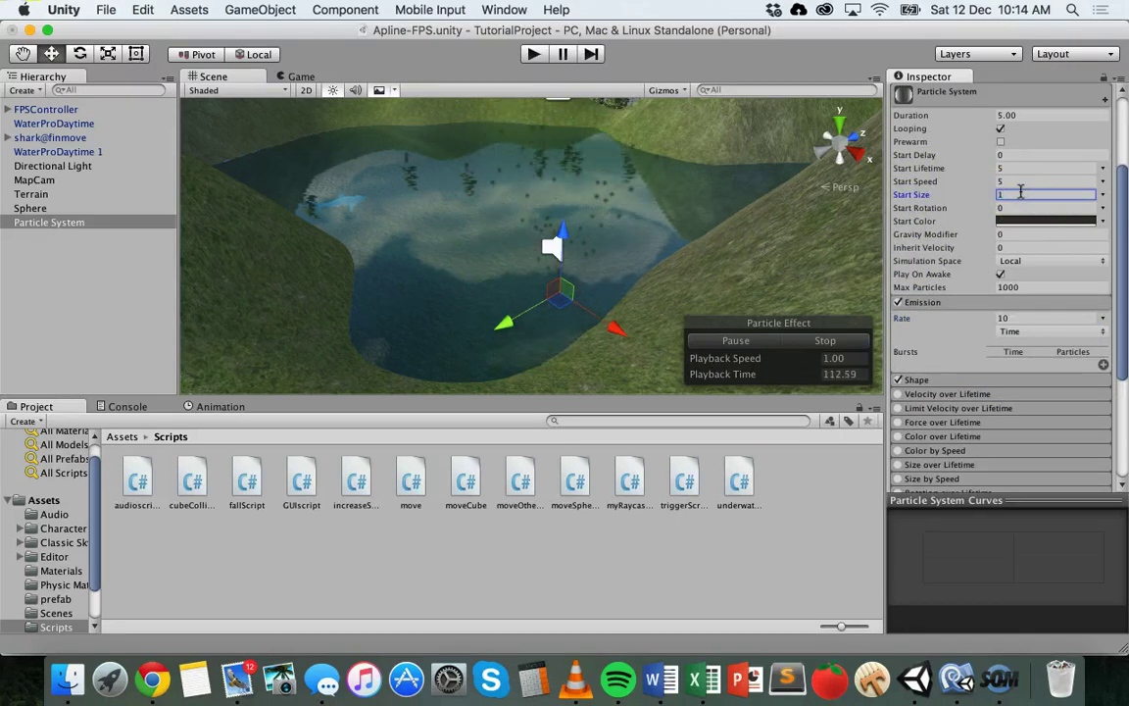
scroll(1056, 313, down, 2)
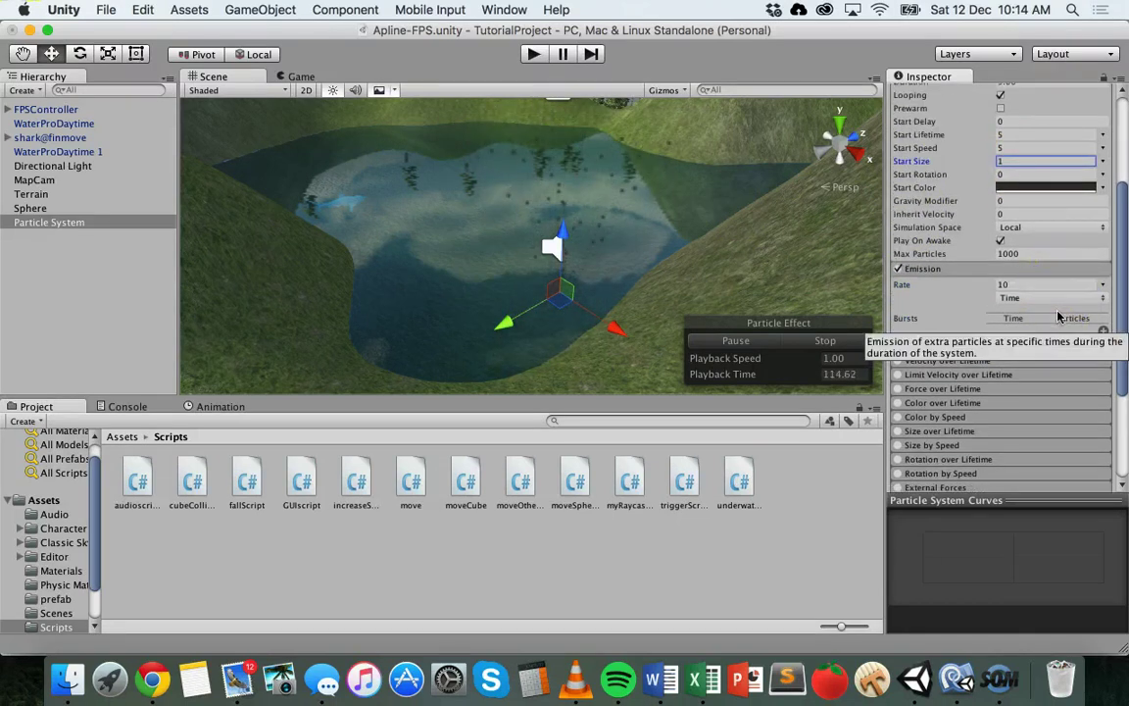
click(1027, 285)
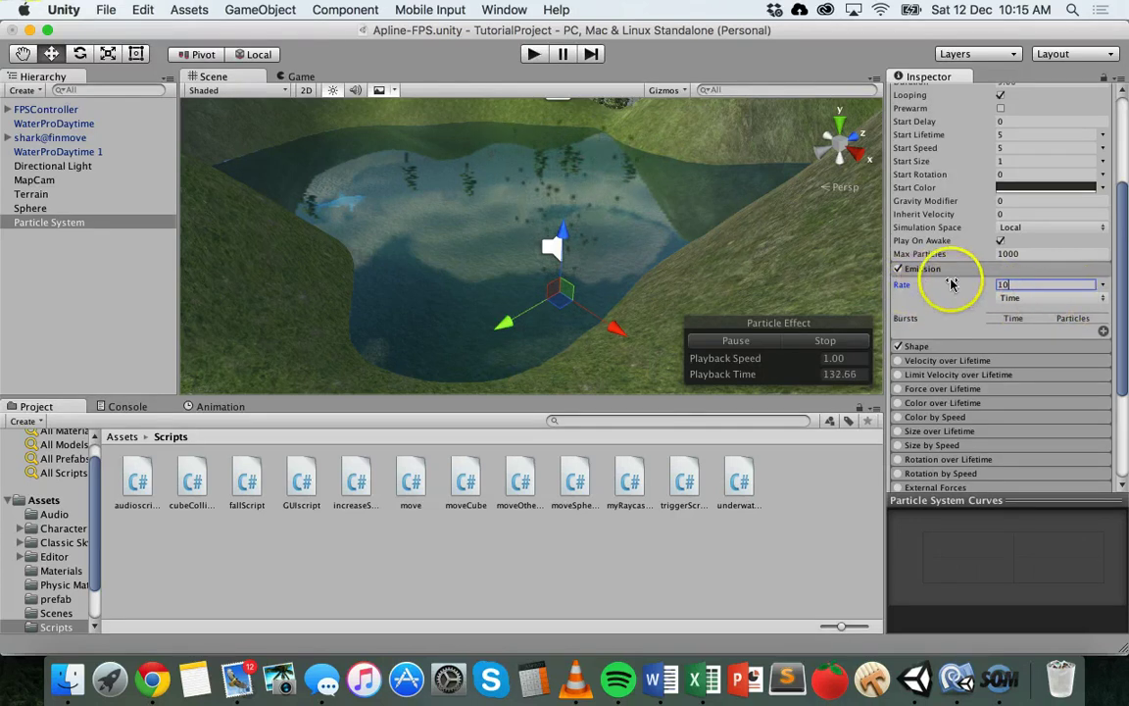
Step: Add an emission burst at 3 seconds with 50 particles and preview it
click(1103, 332)
click(1015, 332)
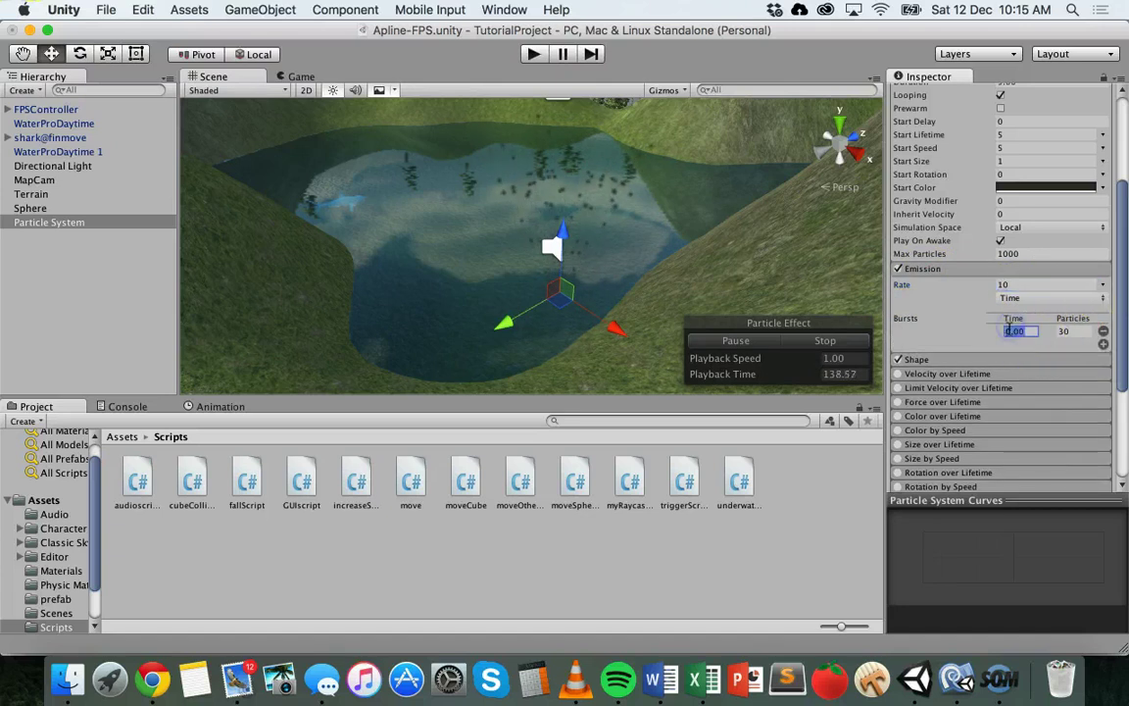
click(1073, 331)
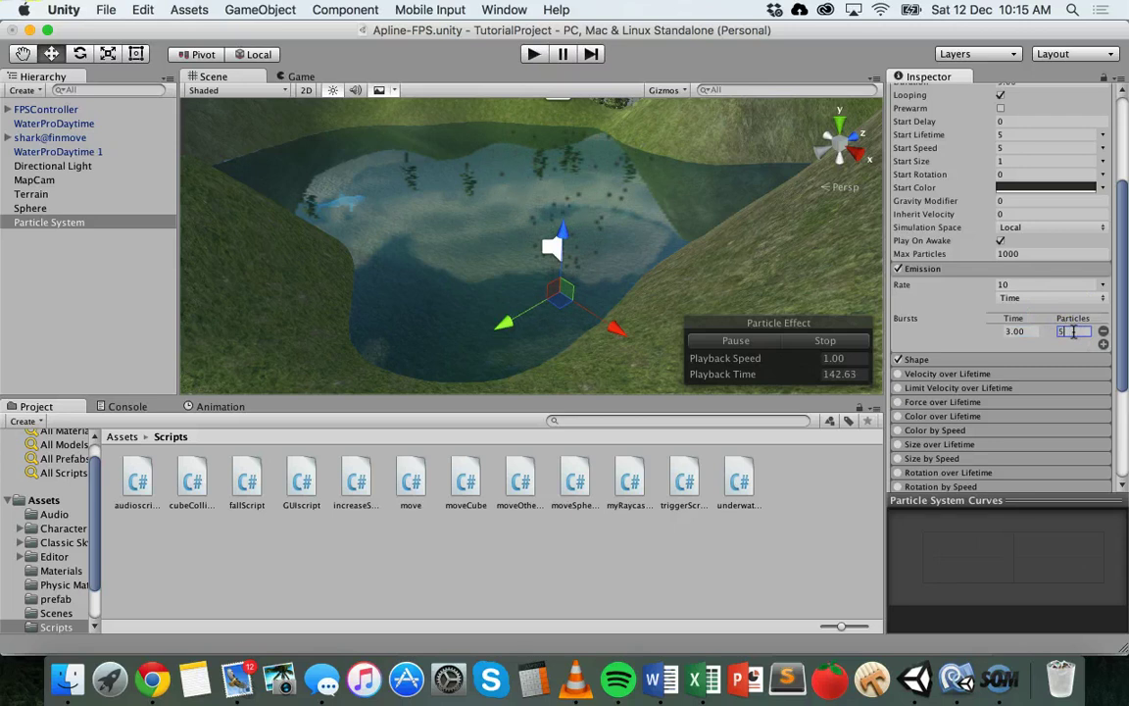
text(50)
click(818, 343)
click(774, 344)
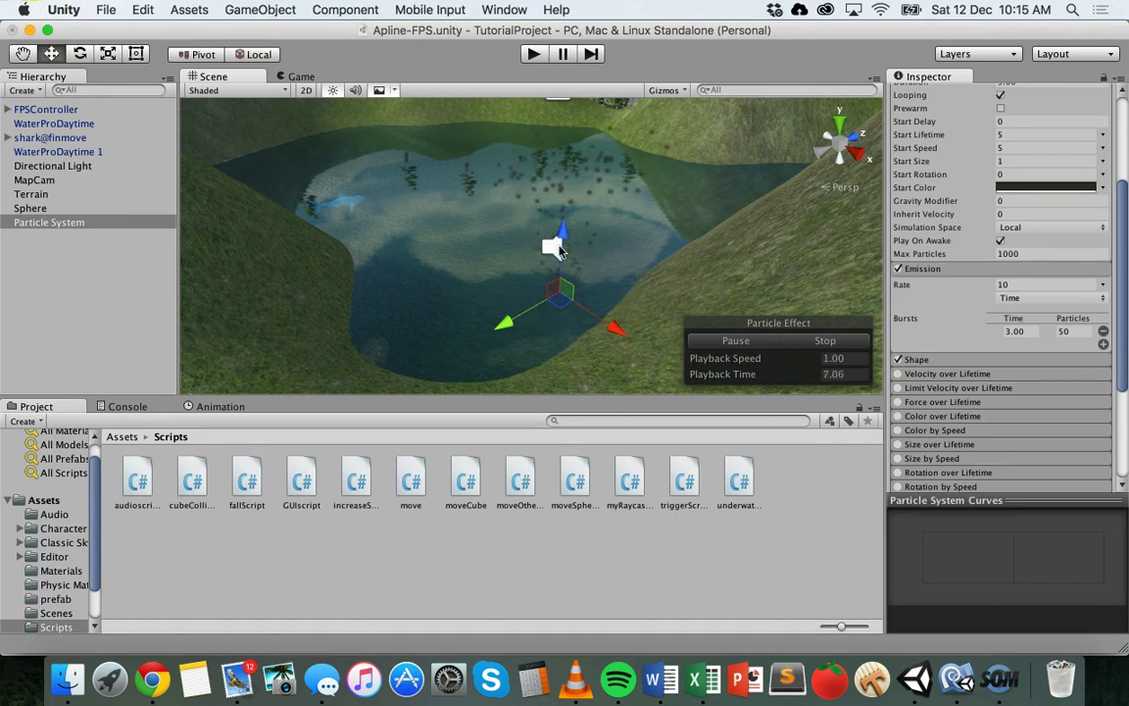
Step: Raise the burst to 200 particles, preview it, and add a second burst
click(1067, 331)
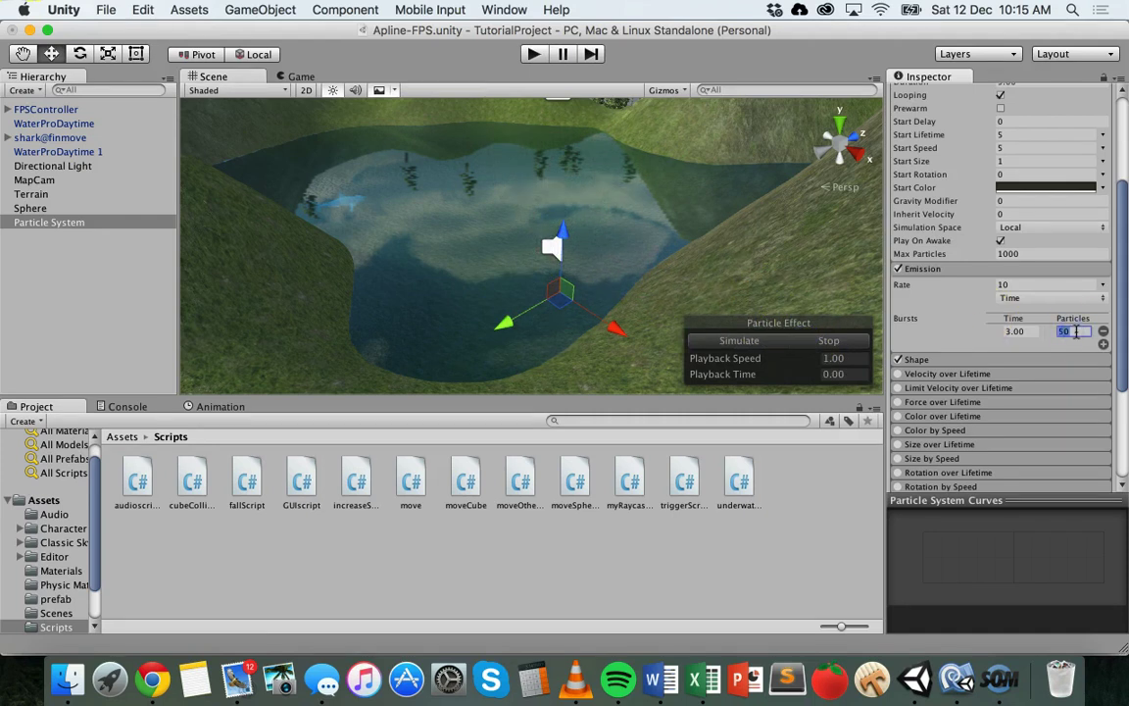
click(900, 315)
click(755, 340)
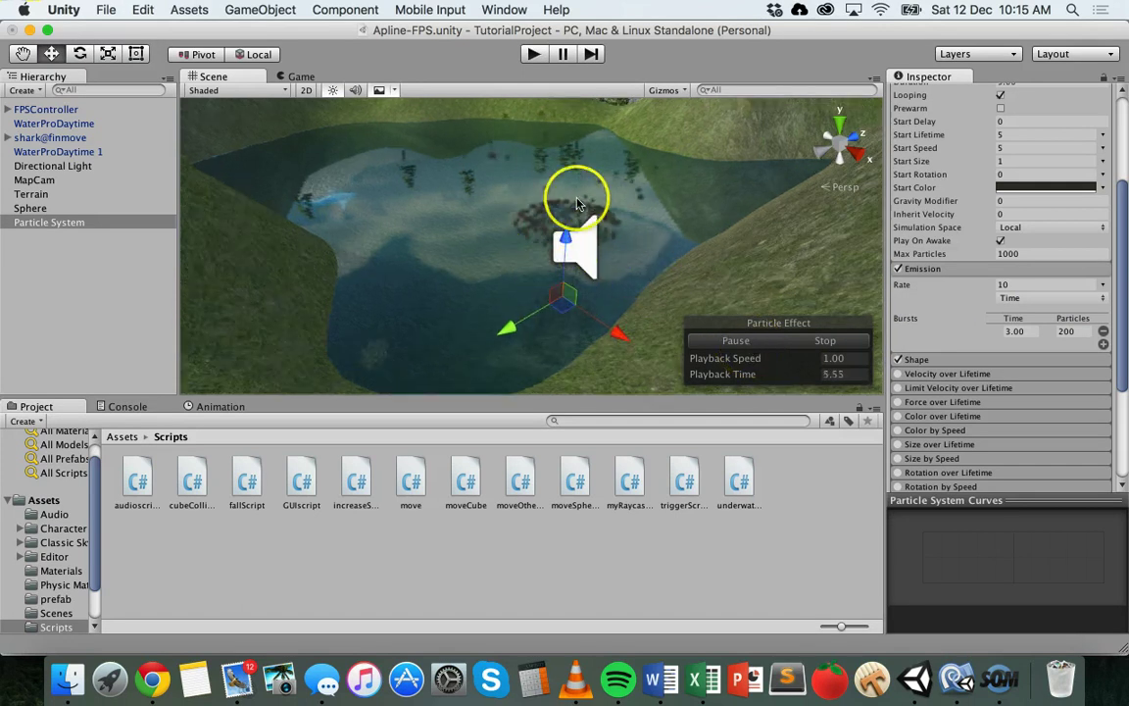
click(828, 340)
scroll(1086, 309, down, 2)
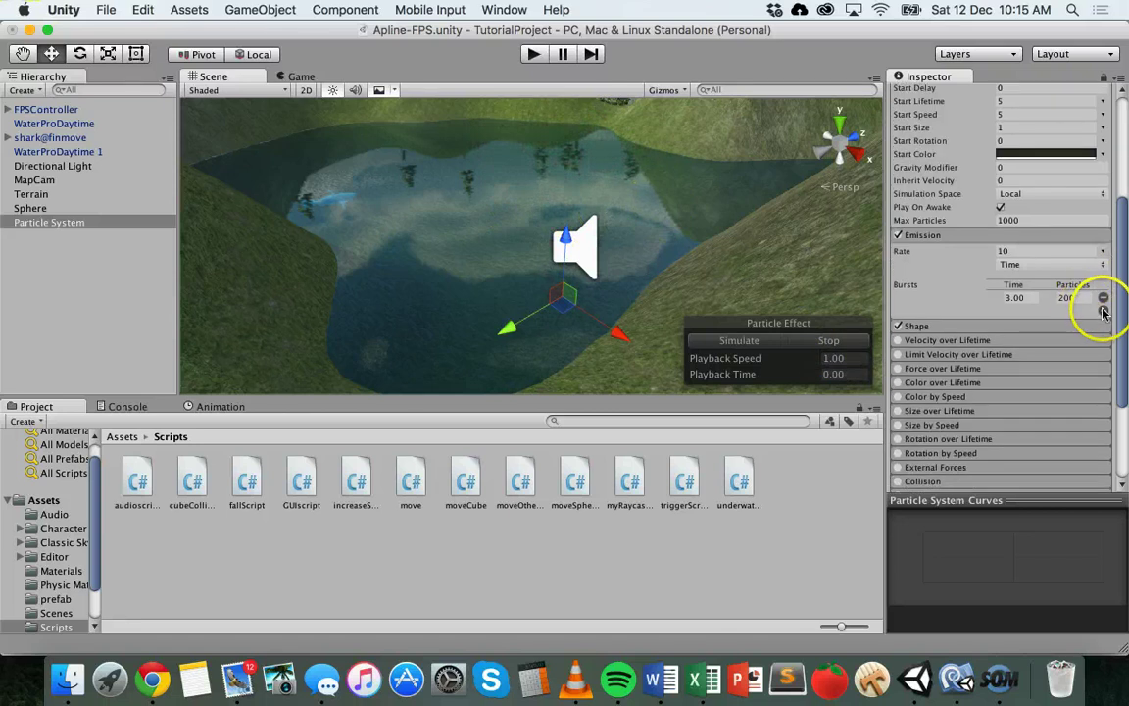
click(1104, 312)
click(1014, 311)
Step: Enter 6 for the new burst's time and set the Duration to 100
text(6)
scroll(1077, 374, up, 3)
scroll(1076, 374, up, 2)
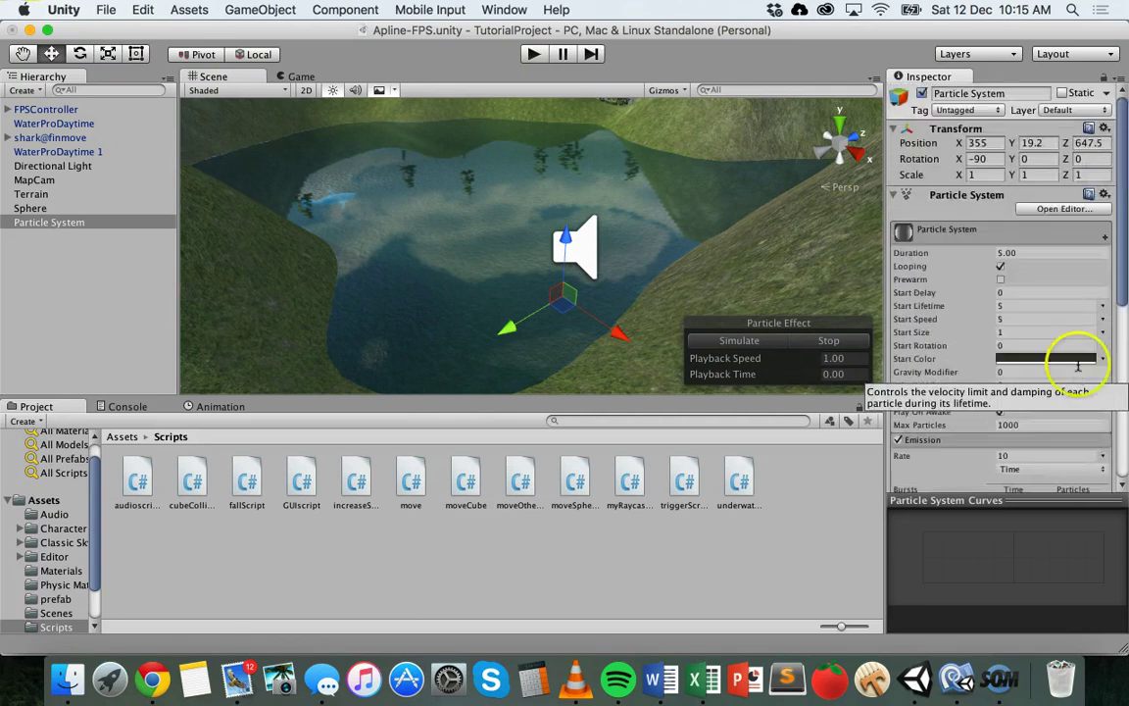
click(1004, 252)
text(100)
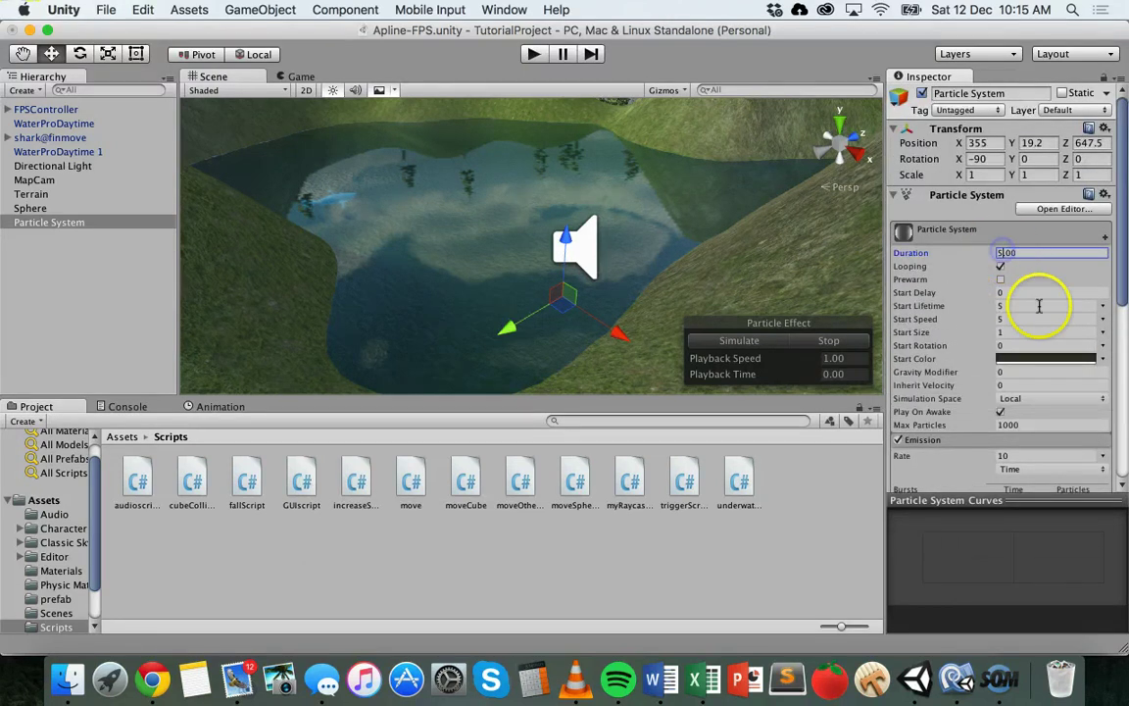
Step: Set the burst times to 3 and 6 seconds, with 1000 particles in the second burst
scroll(1039, 306, down, 5)
click(1016, 307)
click(1082, 304)
click(1026, 300)
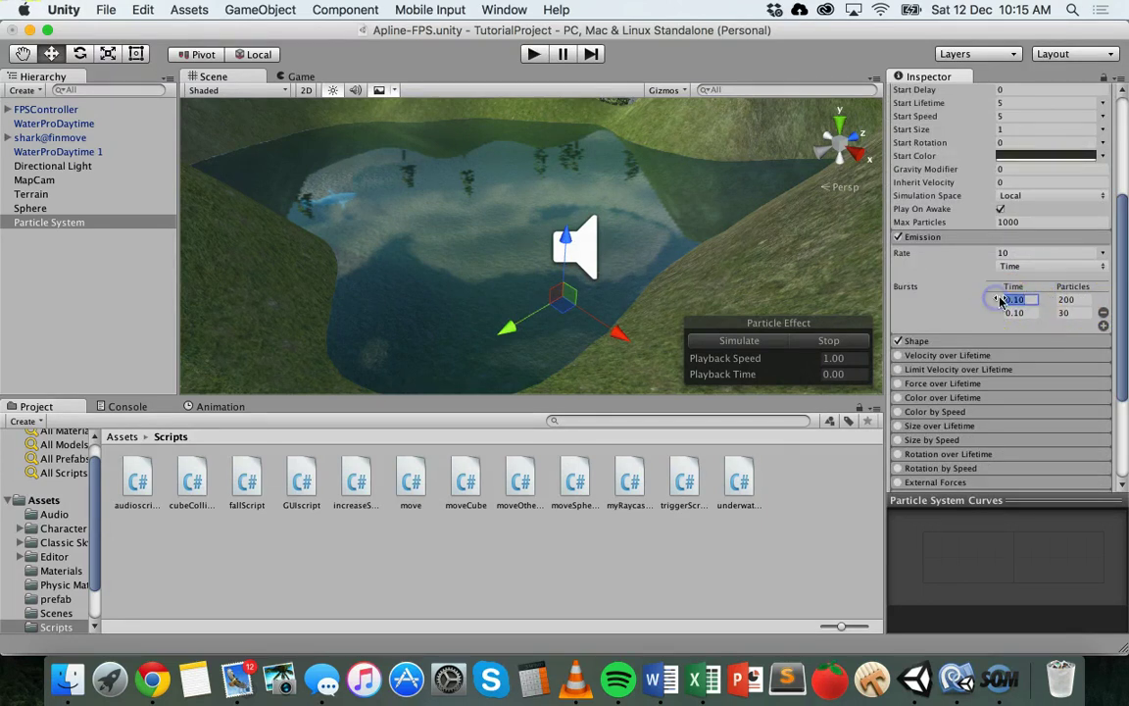
click(1049, 325)
text(3)
click(1029, 312)
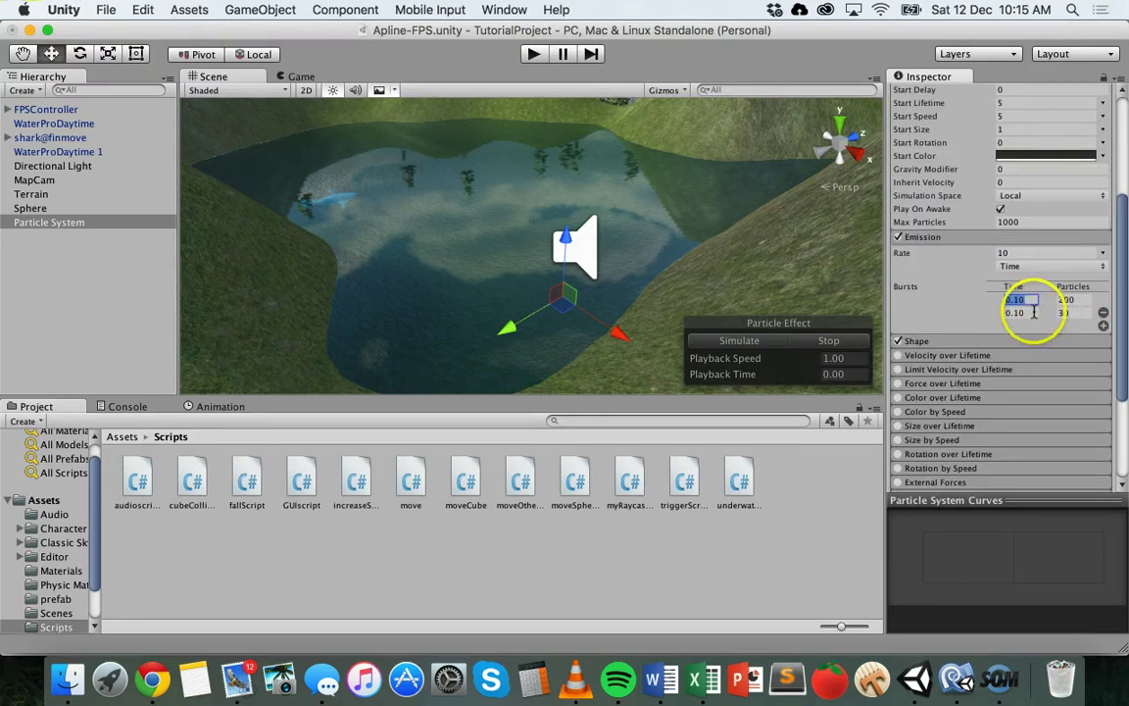
click(1035, 313)
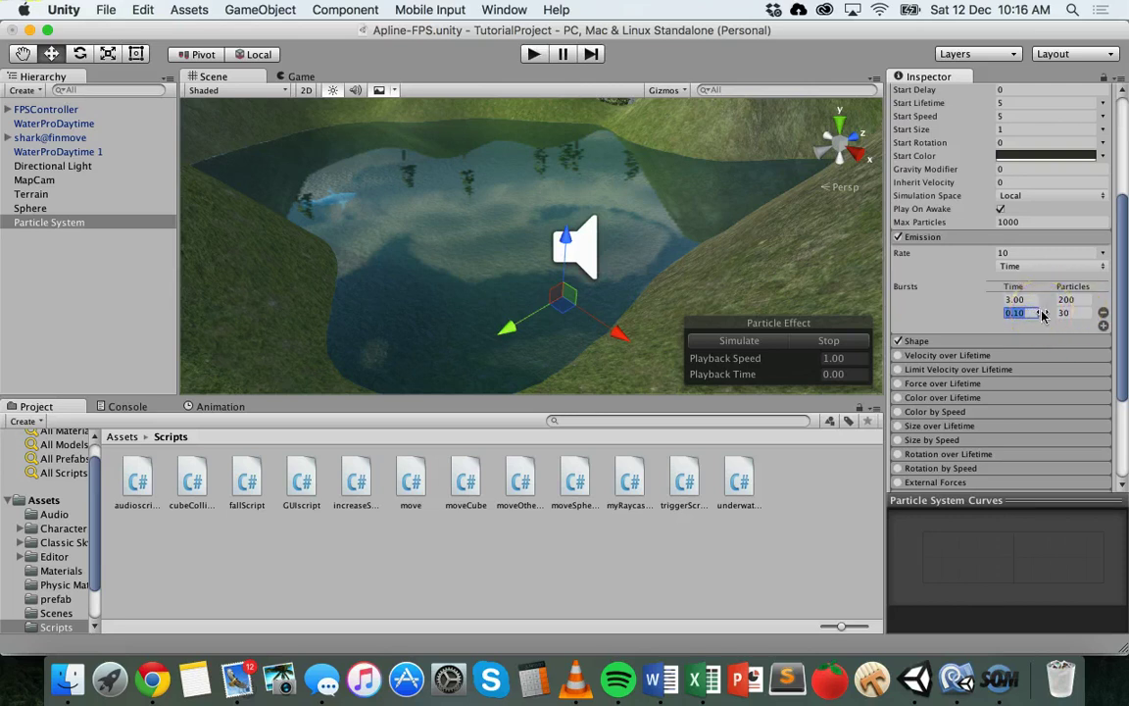
text(6)
click(1068, 312)
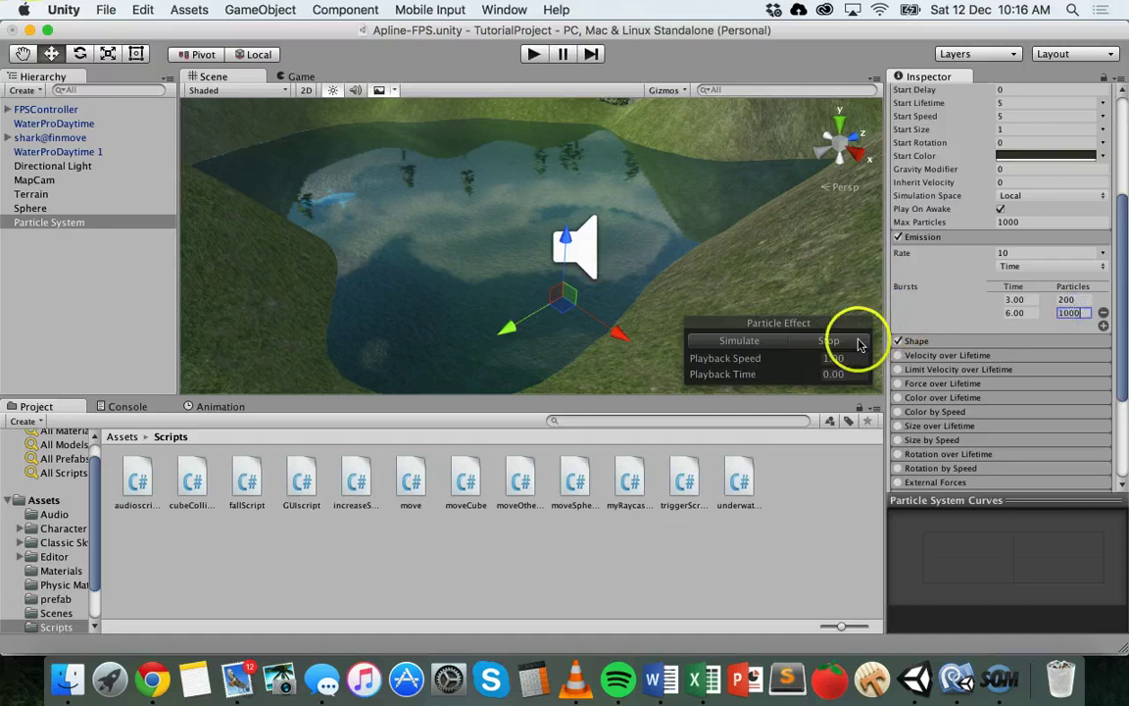
Step: Preview both bursts, then remove both emission bursts
click(797, 345)
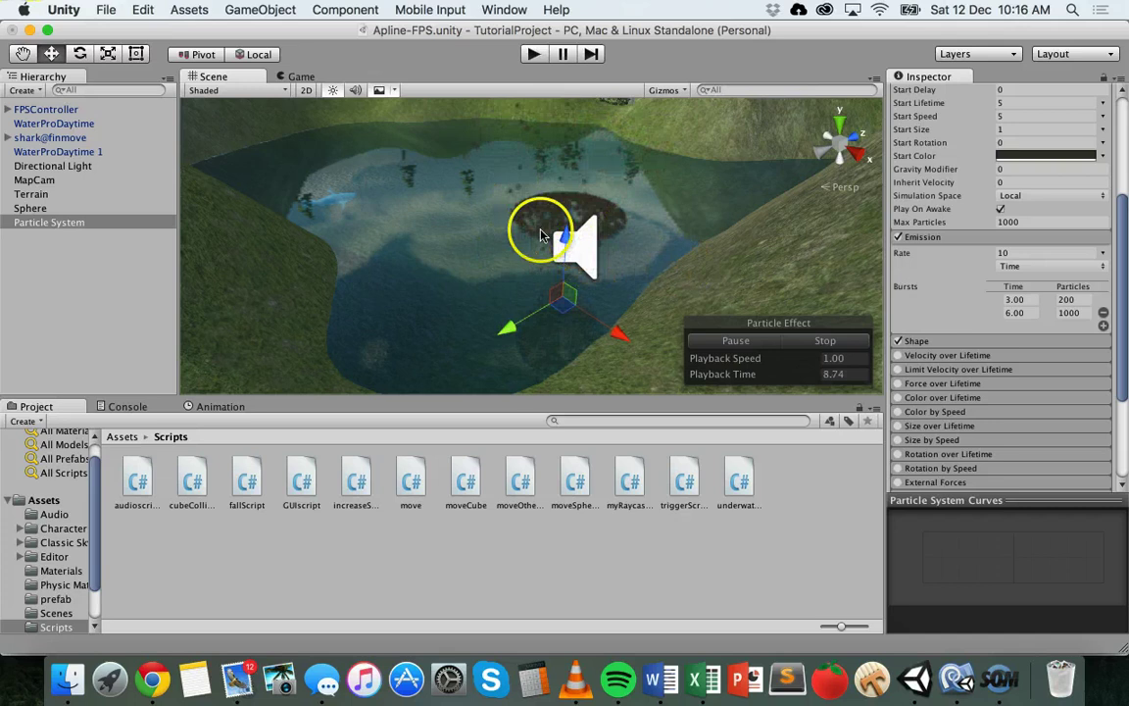
click(821, 340)
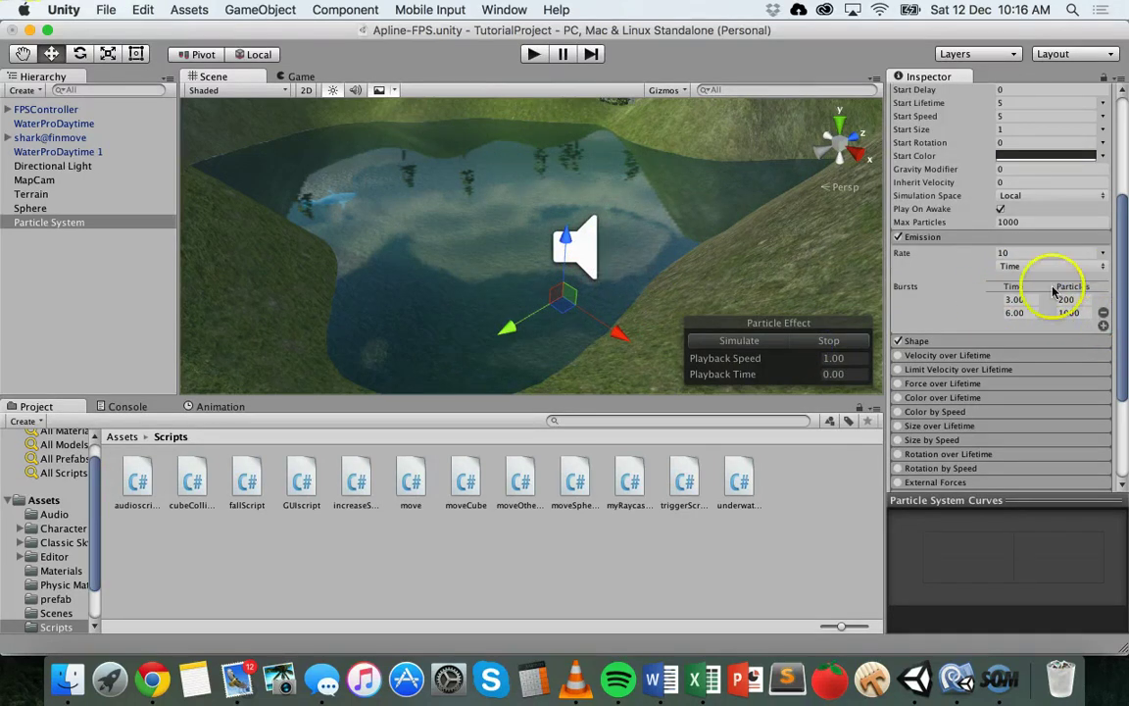
click(1104, 315)
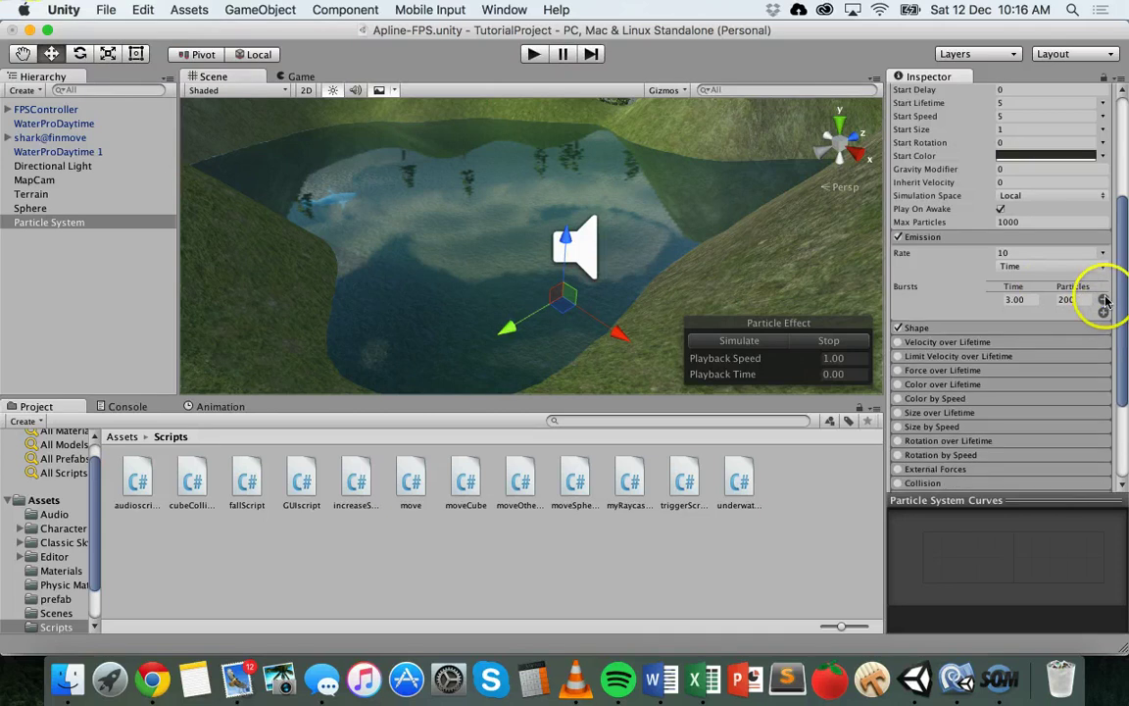
click(1104, 299)
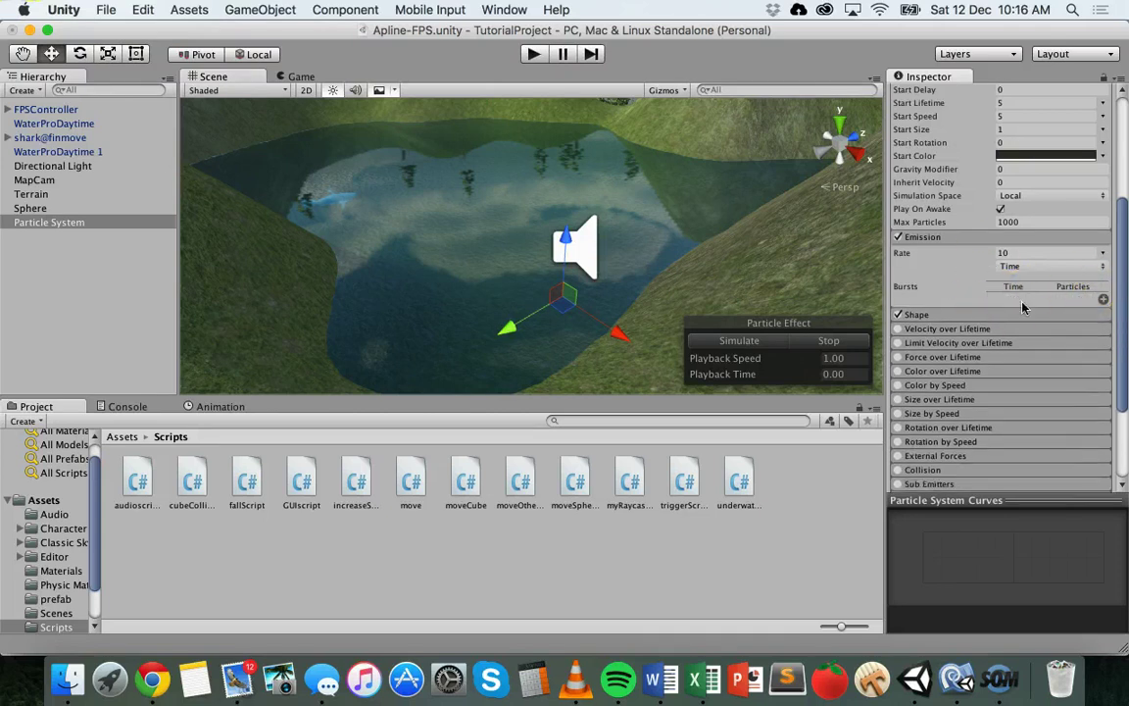
Step: Change the emitter shape from Cone to Box in the Shape module
click(921, 314)
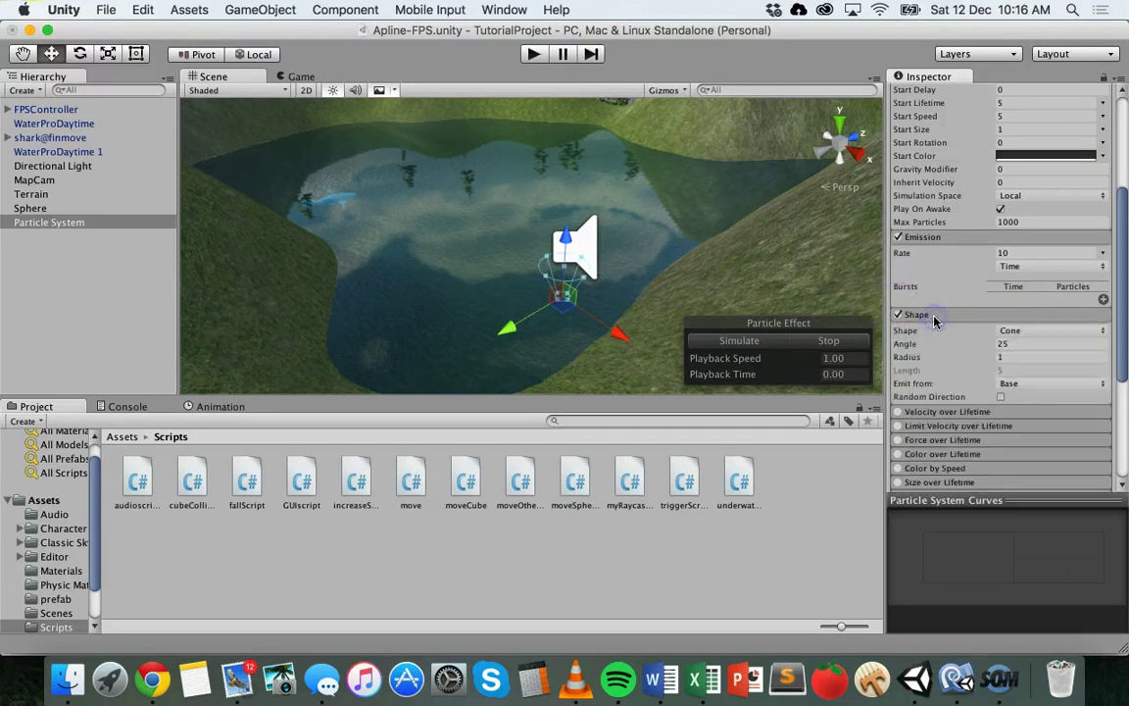
click(1022, 338)
click(1024, 333)
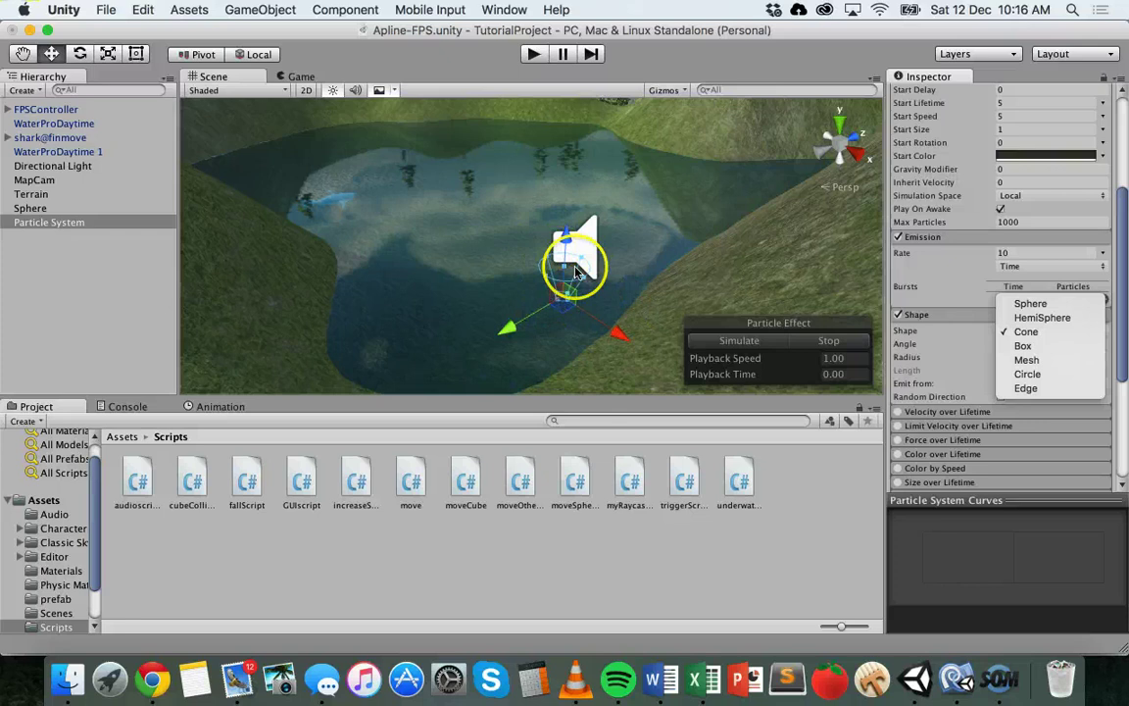
click(1025, 347)
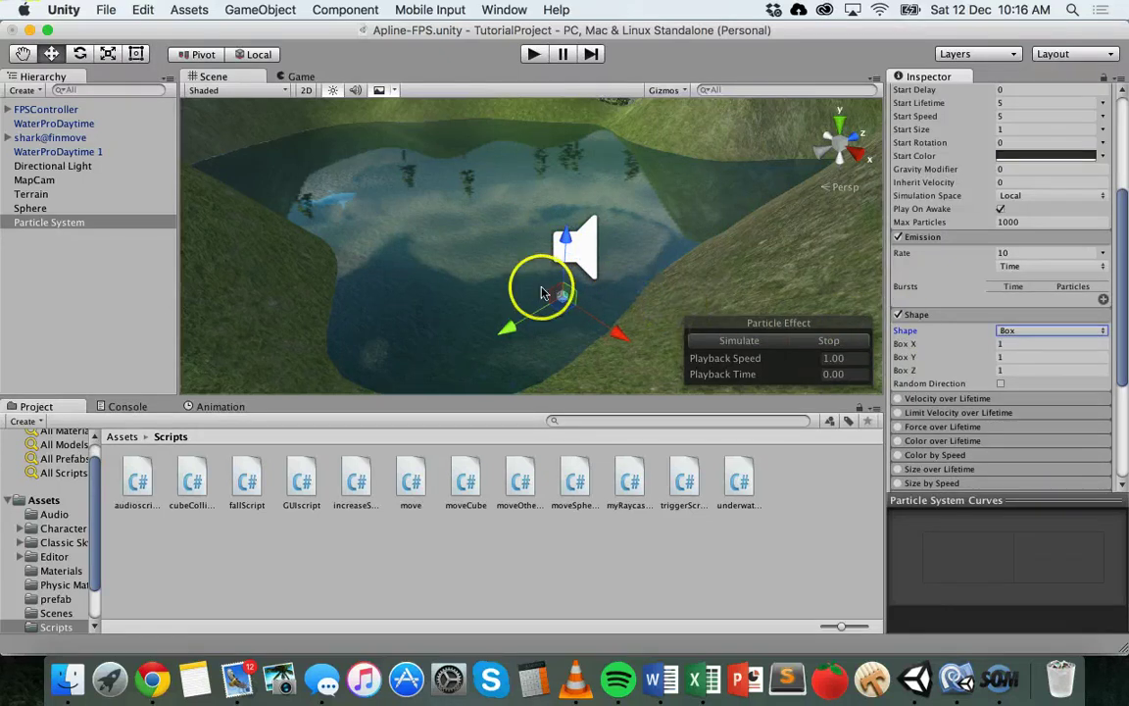
Step: Enlarge the Box emitter with the Scale tool and start playing the scene
click(106, 53)
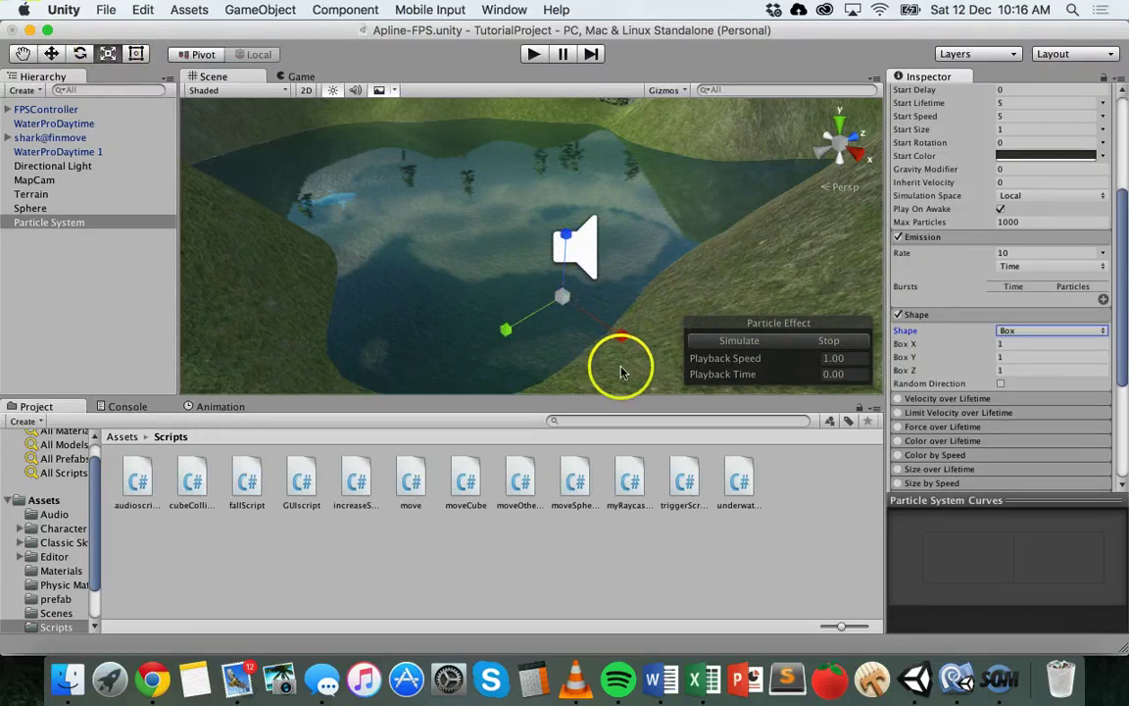
mouse_move(575, 276)
mouse_down()
mouse_move(531, 258)
mouse_move(441, 365)
mouse_move(561, 295)
mouse_up()
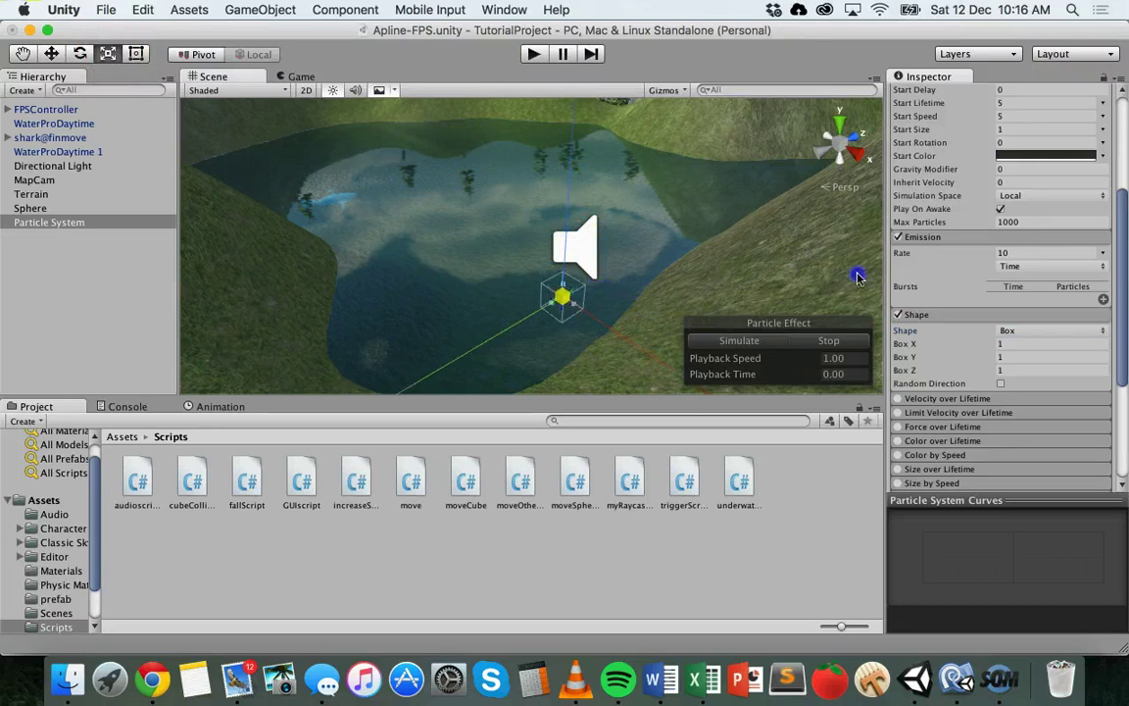
drag(1127, 302, 848, 269)
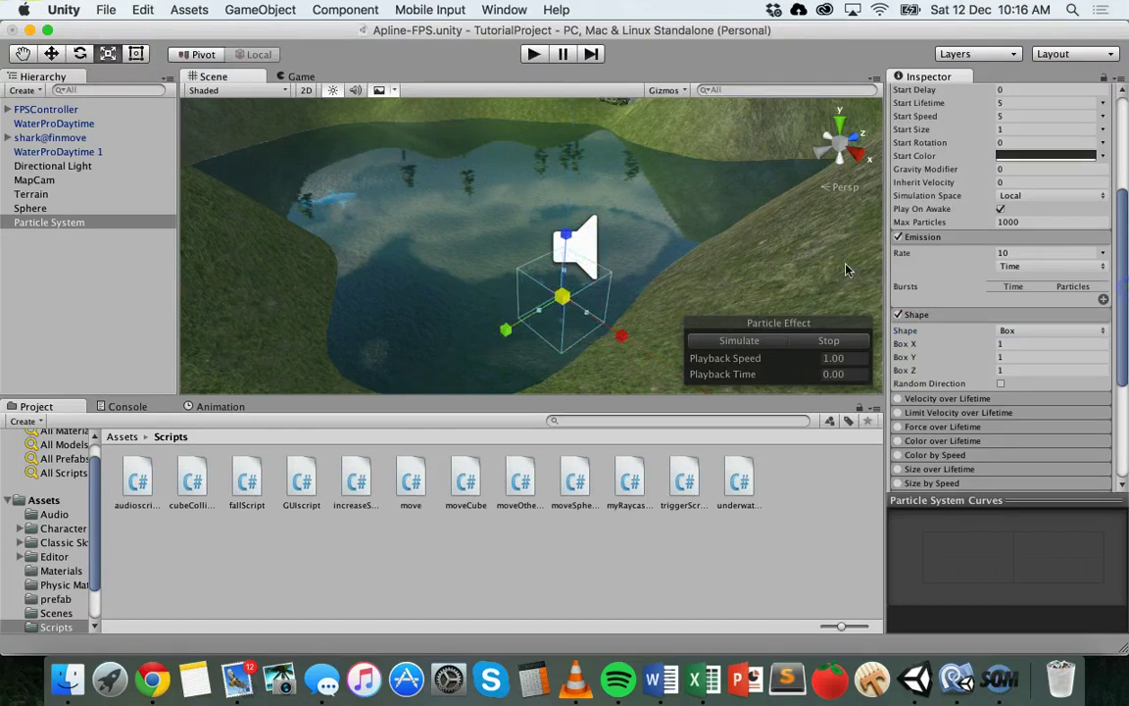
click(1057, 333)
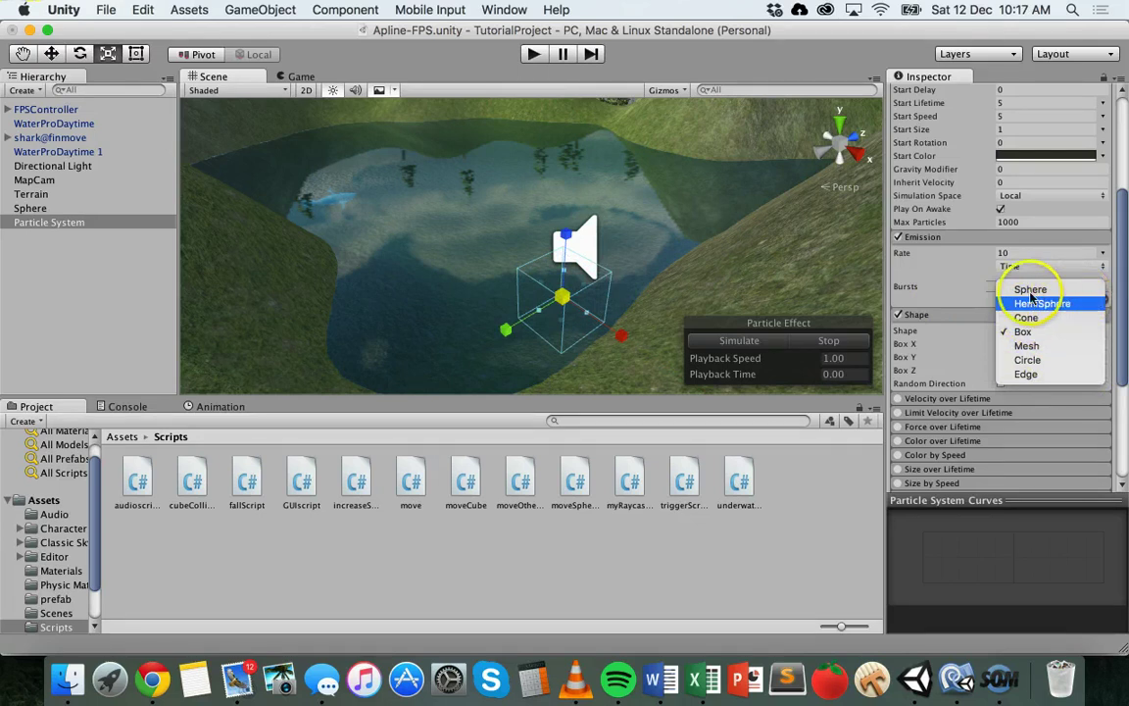
click(812, 71)
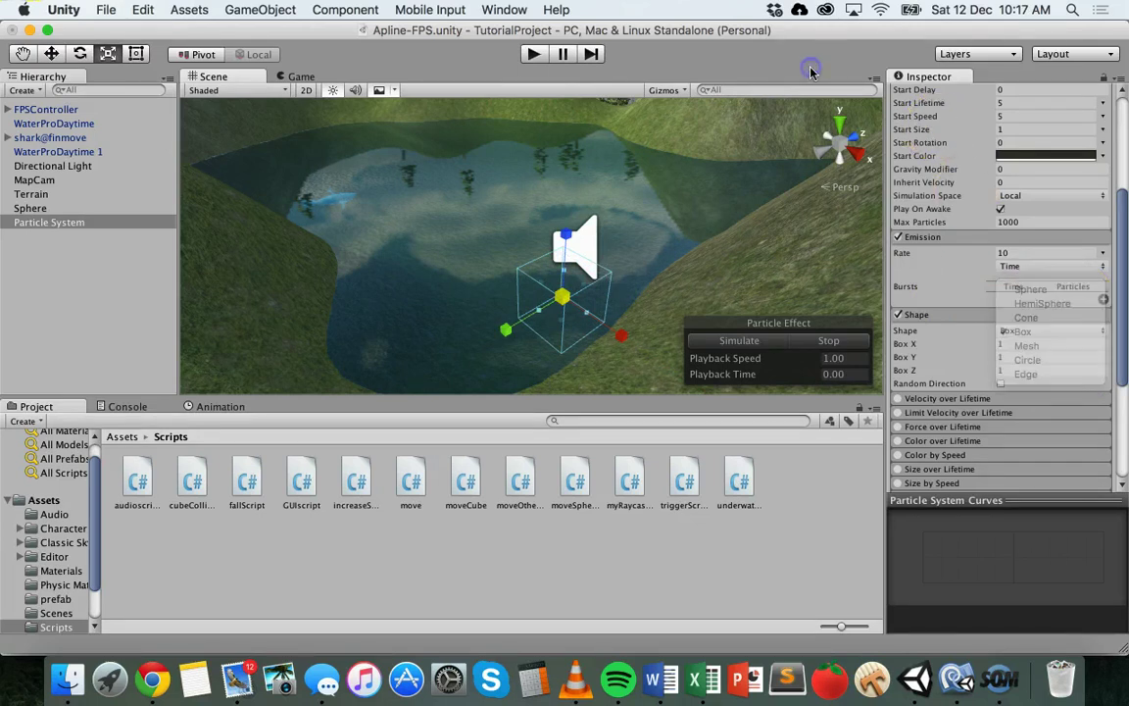
click(539, 55)
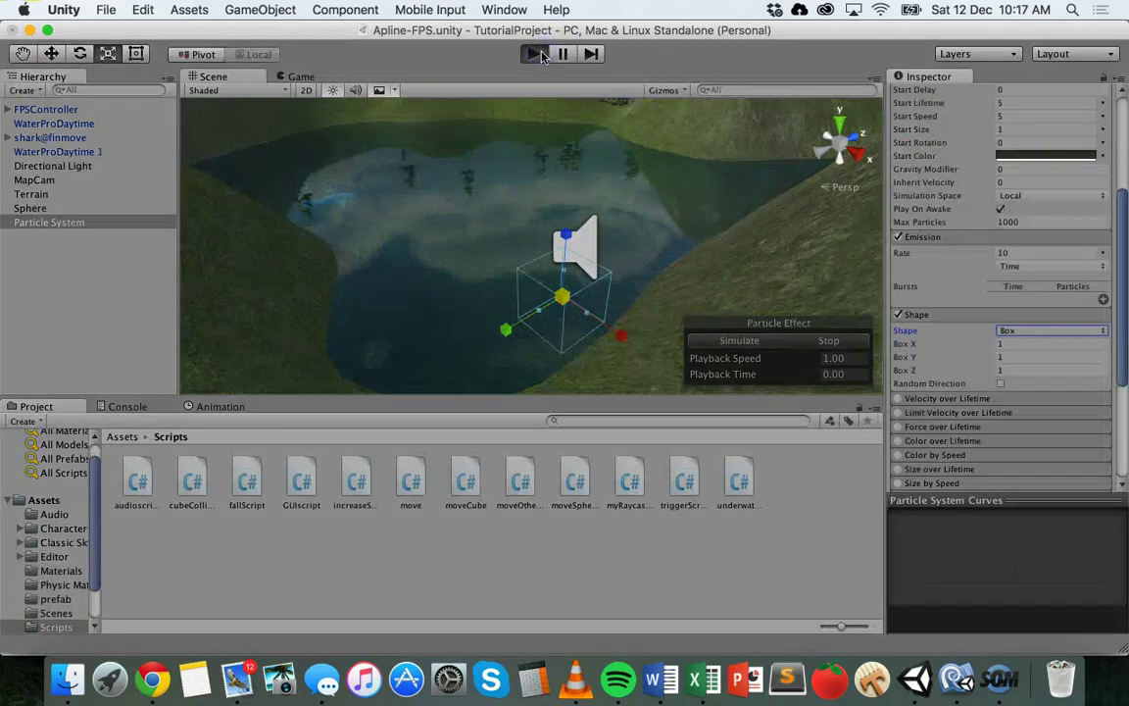